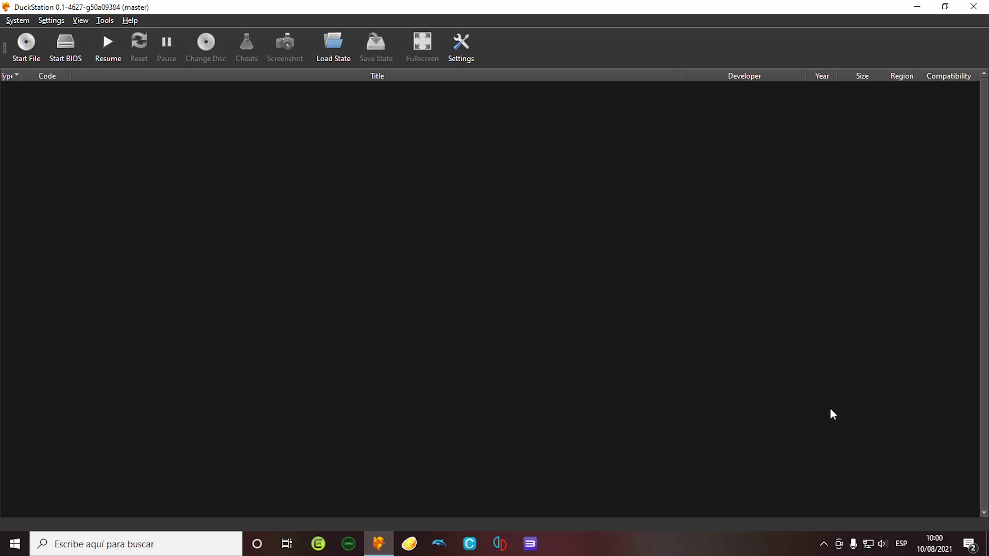
# - Open the Windows Security dashboard and go to its virus and threat protection page (Protección contra virus y amenazas)
pyautogui.click(823, 544)
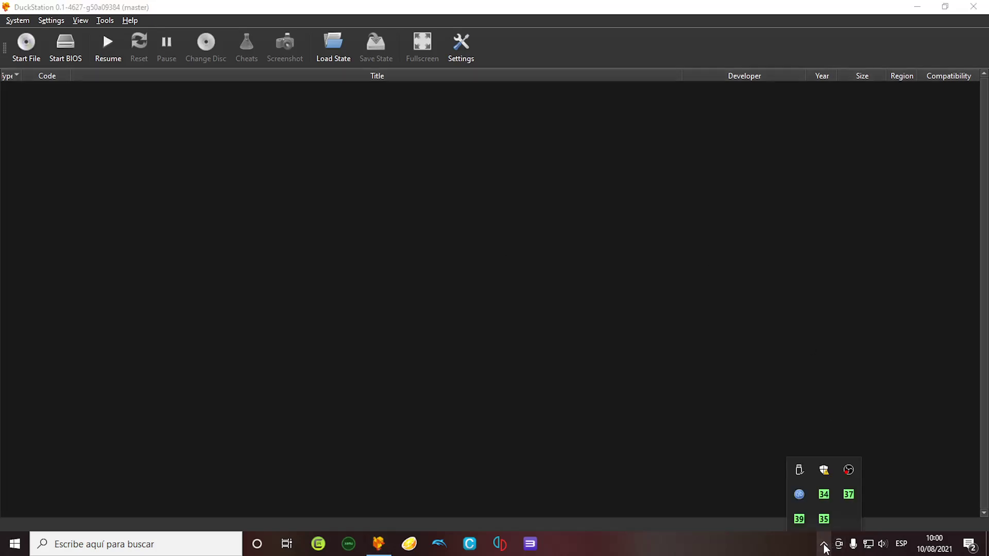
pyautogui.rightClick(824, 472)
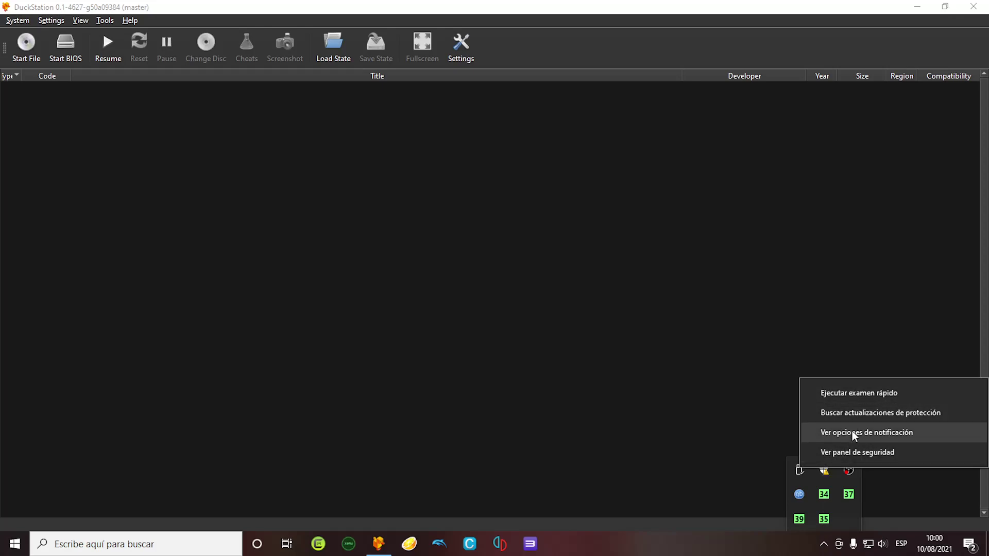
pyautogui.click(848, 452)
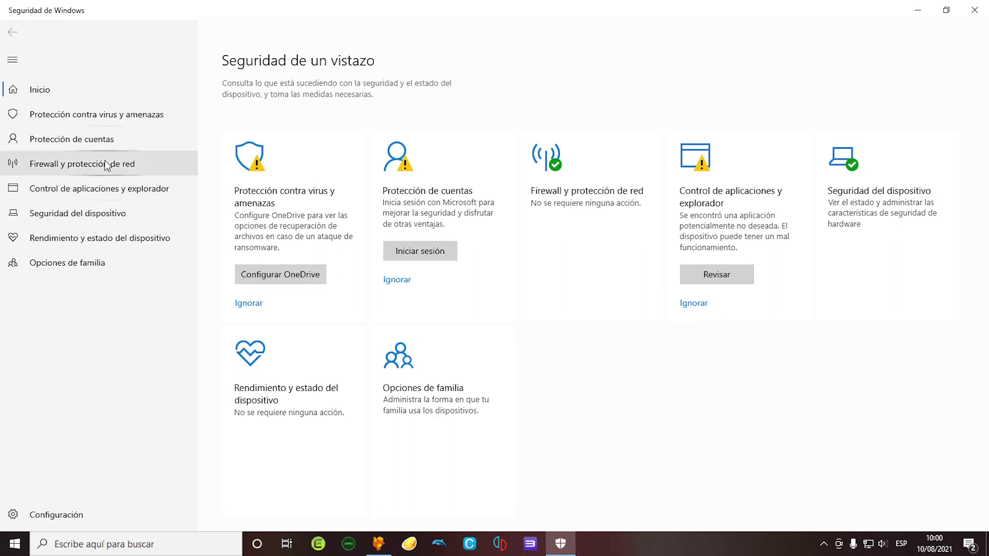
pyautogui.click(107, 117)
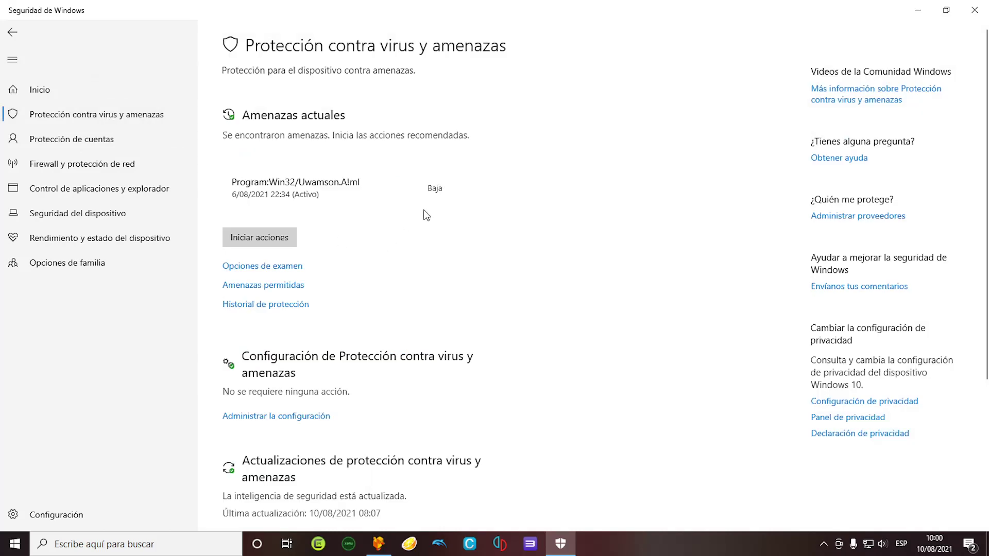
# - From the virus and threat protection configuration, open the list of applications allowed through controlled folder access
pyautogui.scroll(-4, 424, 214)
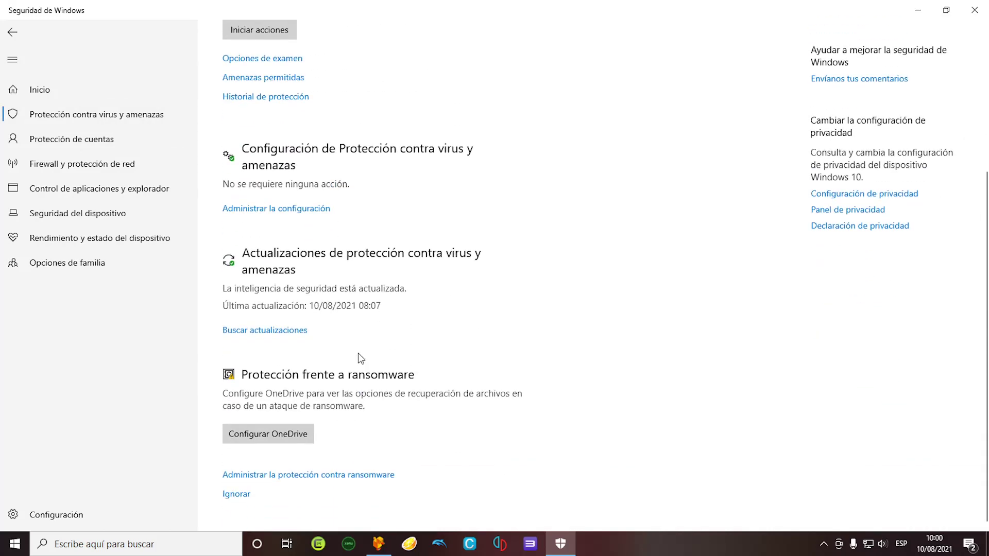
pyautogui.click(293, 210)
pyautogui.scroll(-8, 512, 263)
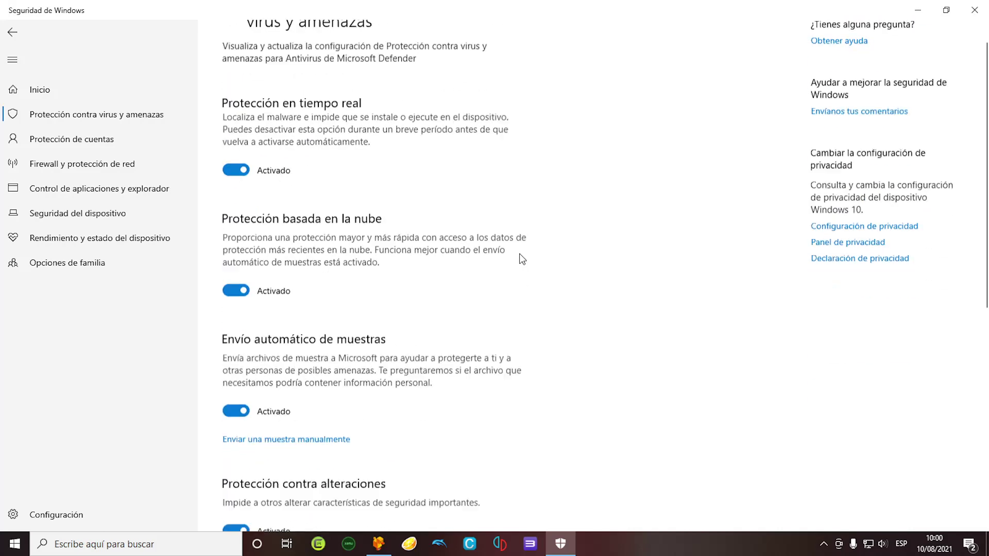
pyautogui.scroll(-1, 521, 258)
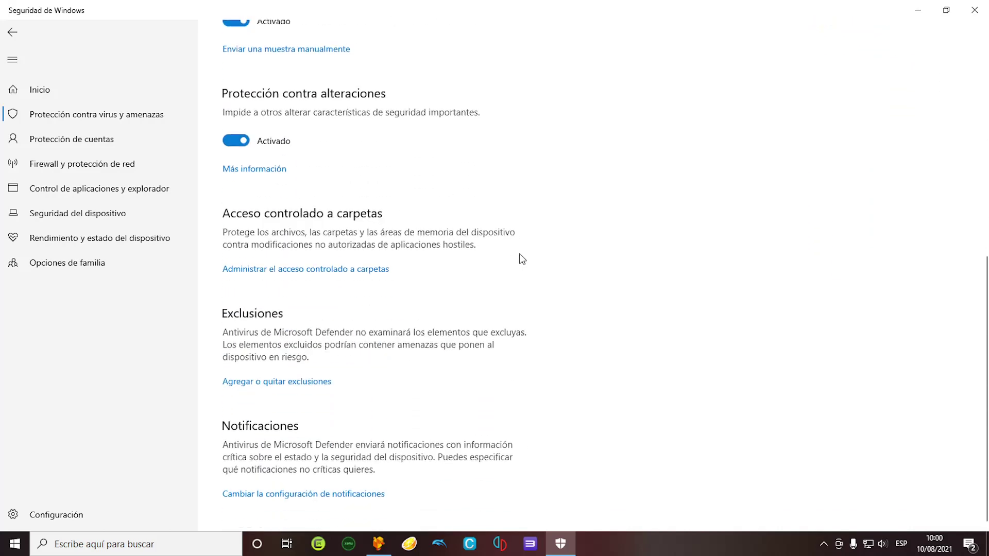
pyautogui.click(343, 271)
pyautogui.scroll(1, 469, 247)
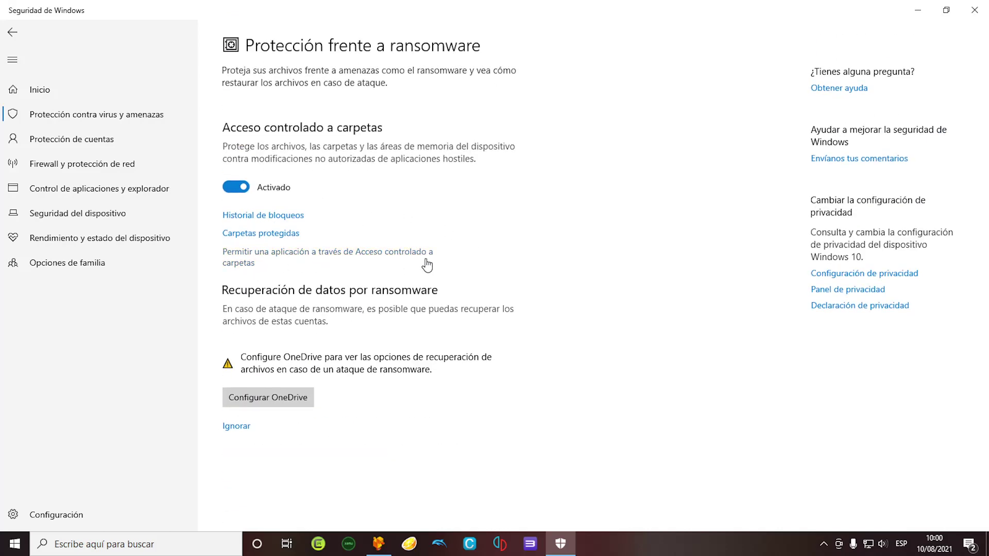
pyautogui.click(273, 258)
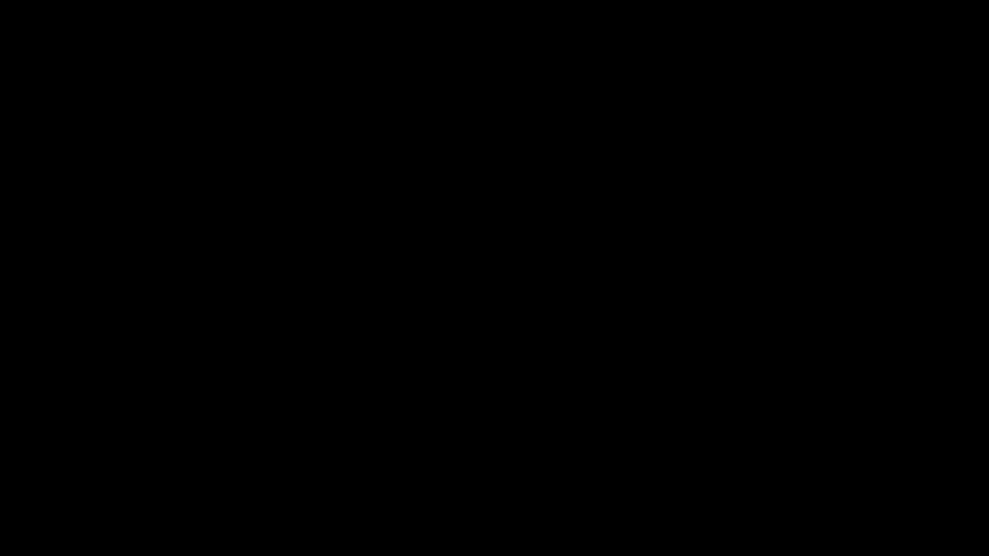
# - Add duckstation-qt-x64-ReleaseLTCG from C:\Gamer\DuckStation as an application allowed through controlled folder access
pyautogui.click(298, 150)
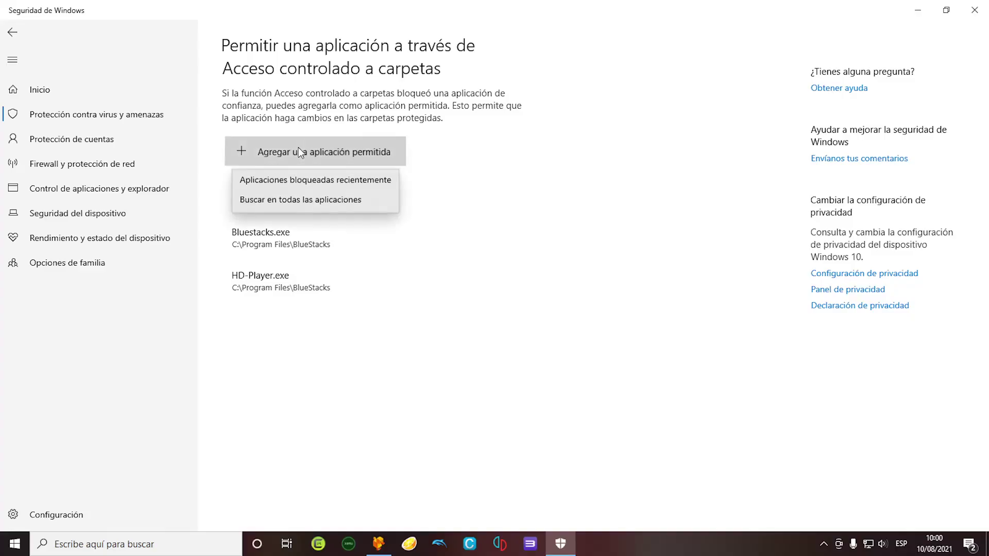
pyautogui.click(297, 202)
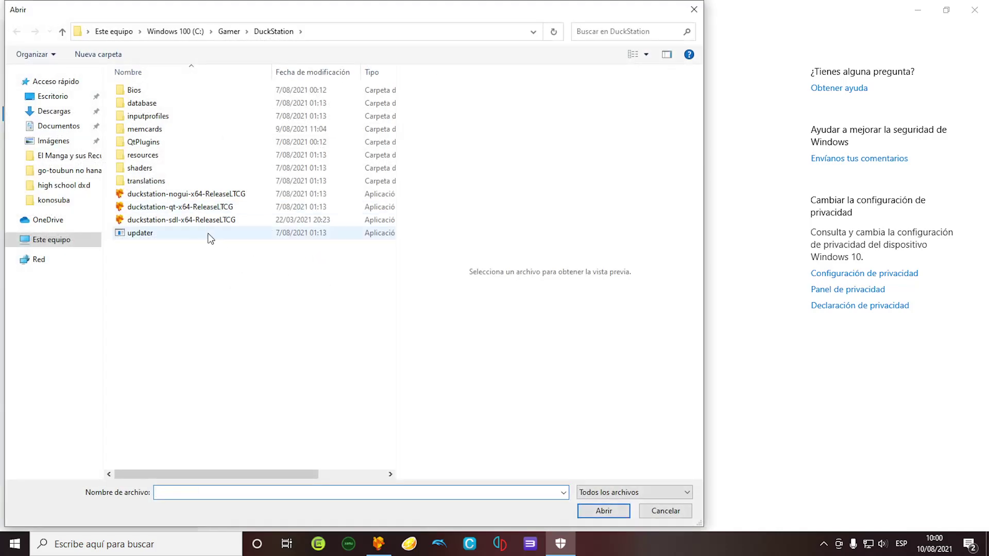
pyautogui.click(192, 207)
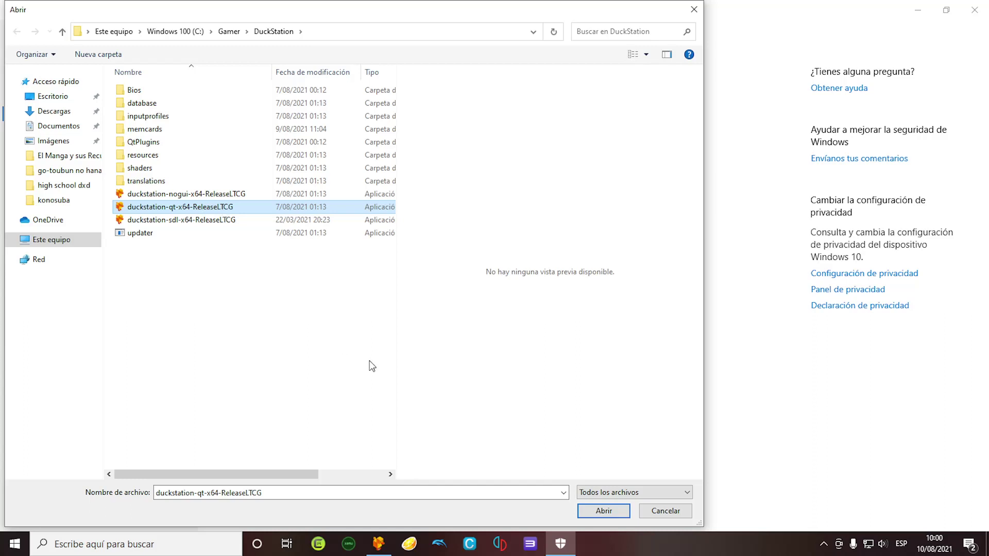
pyautogui.click(603, 511)
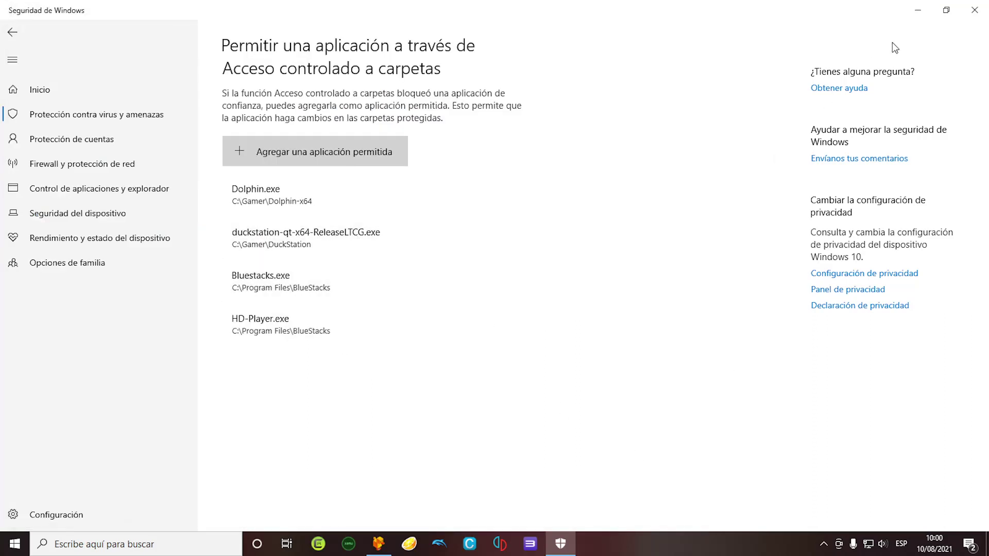
# - Close Windows Security and restart DuckStation
pyautogui.click(974, 14)
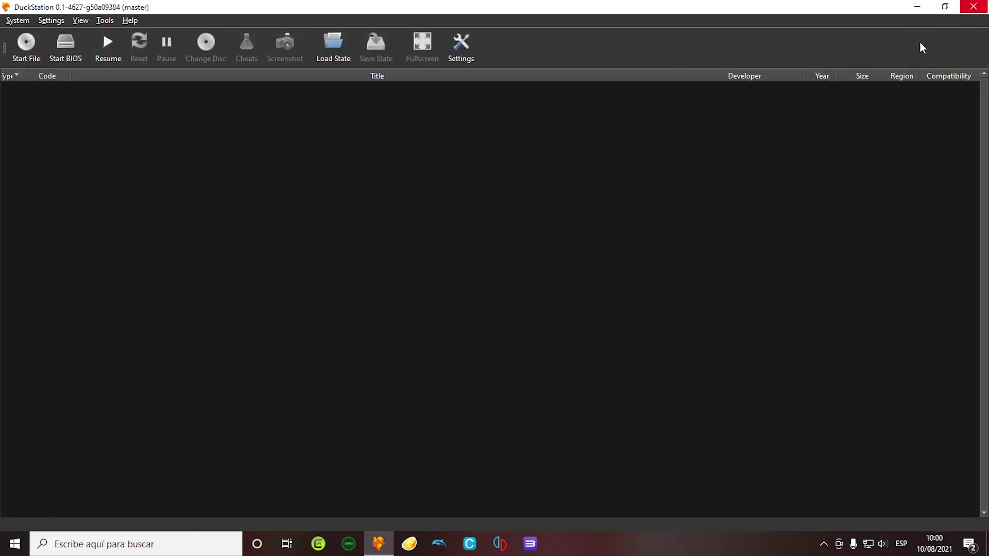
pyautogui.click(971, 7)
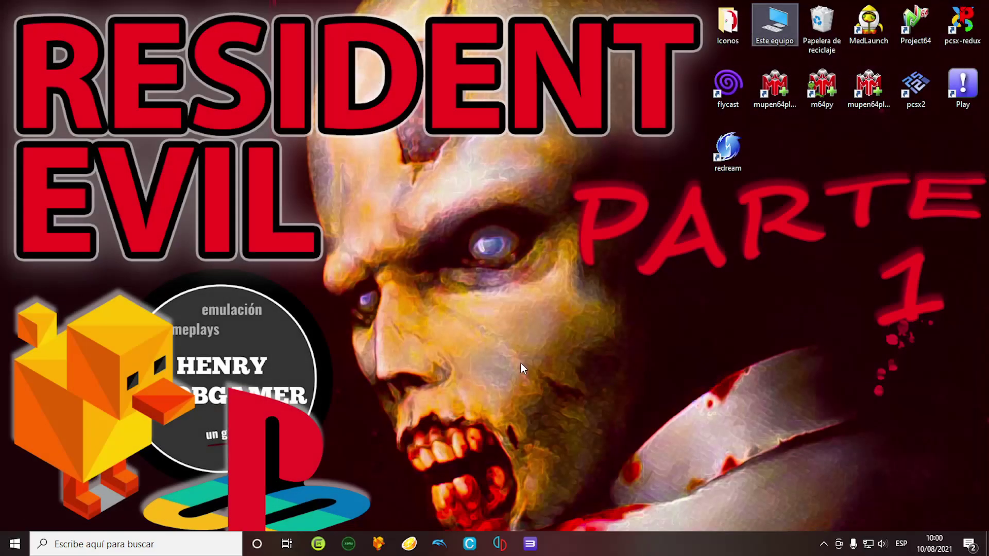
pyautogui.click(378, 544)
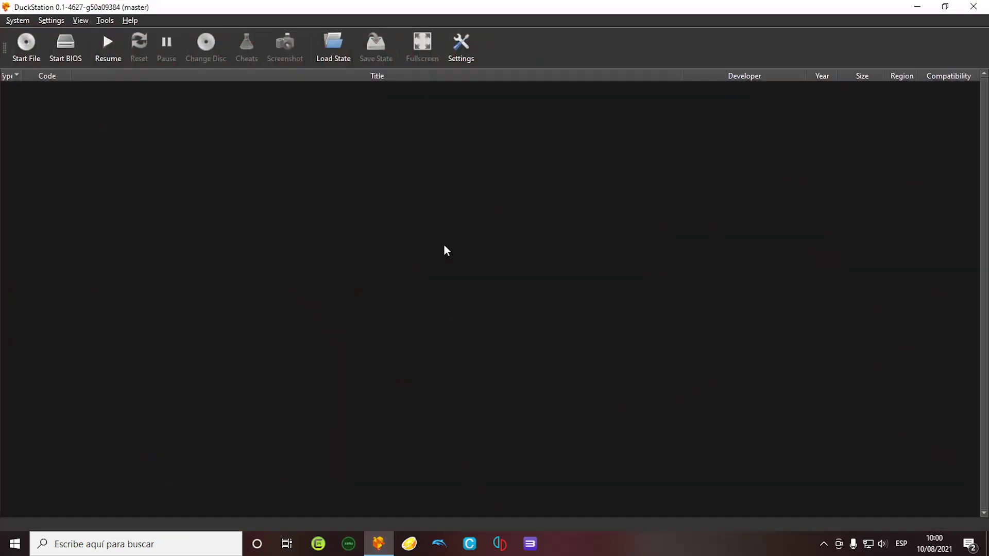
# - Open the DuckStation settings and check for emulator updates from the general settings
pyautogui.click(461, 41)
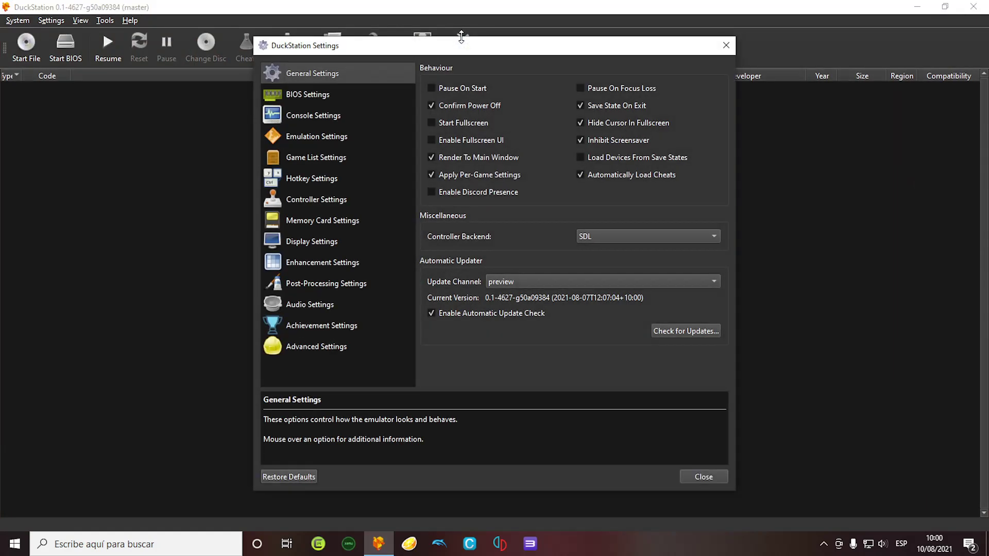
pyautogui.moveTo(459, 45); pyautogui.dragTo(457, 56)
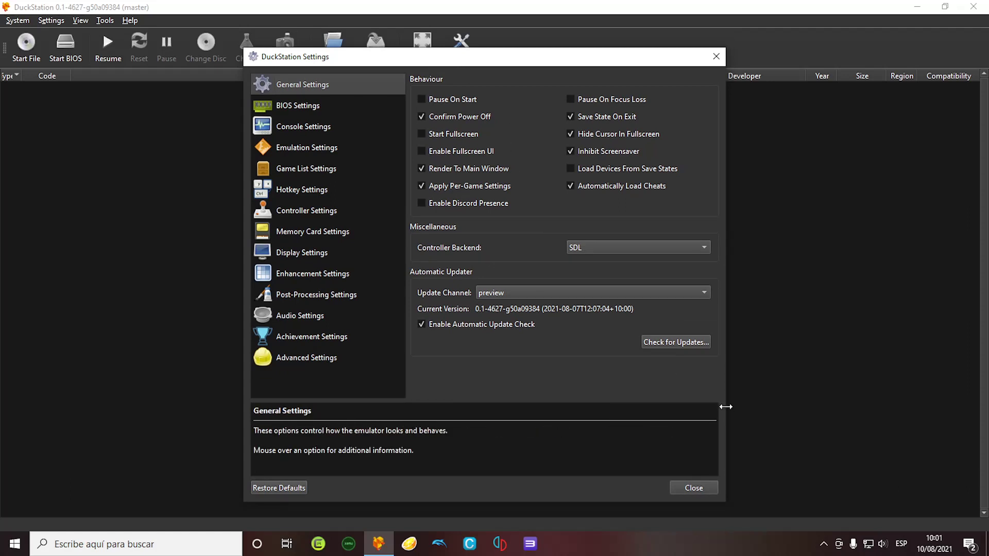
pyautogui.click(661, 342)
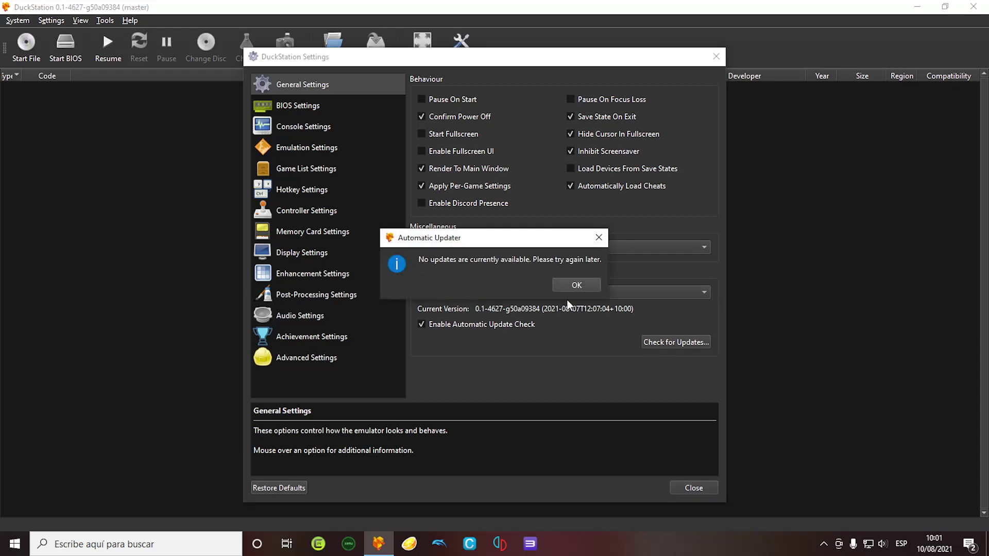
pyautogui.click(570, 283)
# - Go to the BIOS settings and examine the contents of the current BIOS folder and its parent DuckStation folder in File Explorer
pyautogui.click(305, 110)
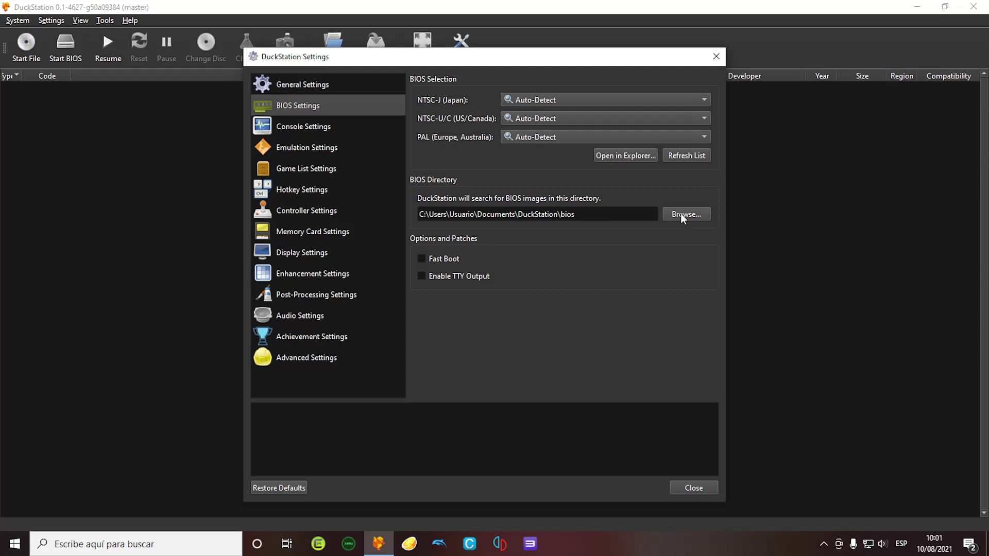
pyautogui.click(623, 155)
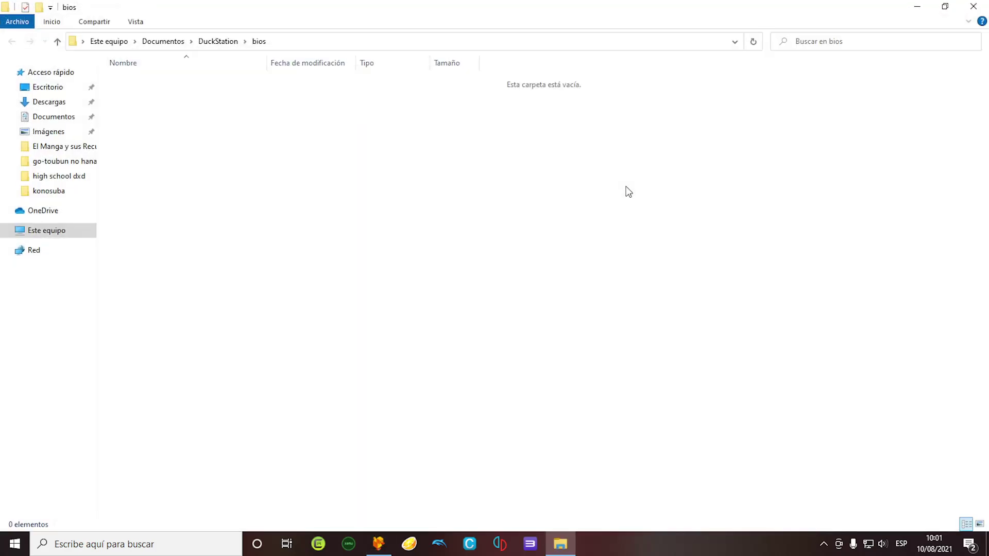
pyautogui.click(215, 42)
pyautogui.doubleClick(138, 80)
pyautogui.click(973, 6)
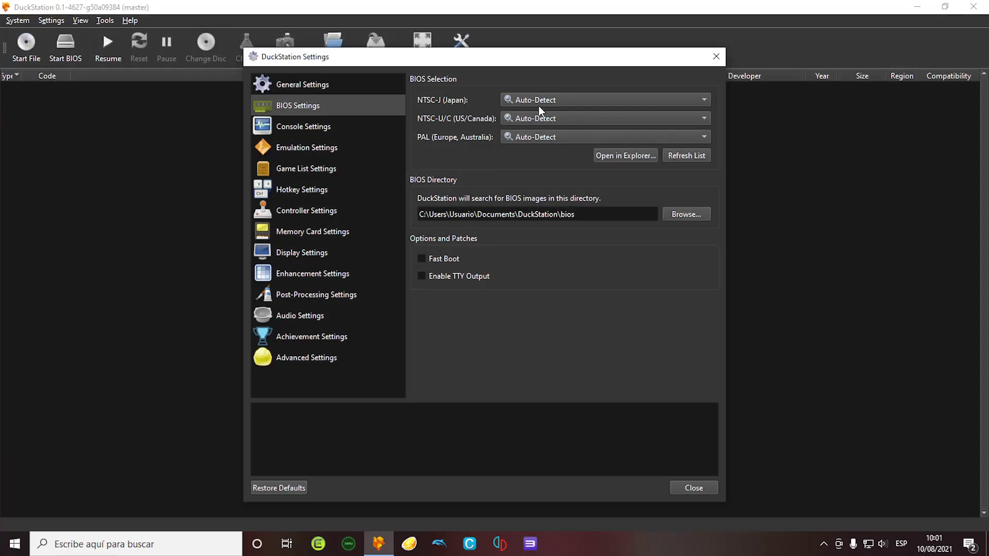
pyautogui.click(610, 155)
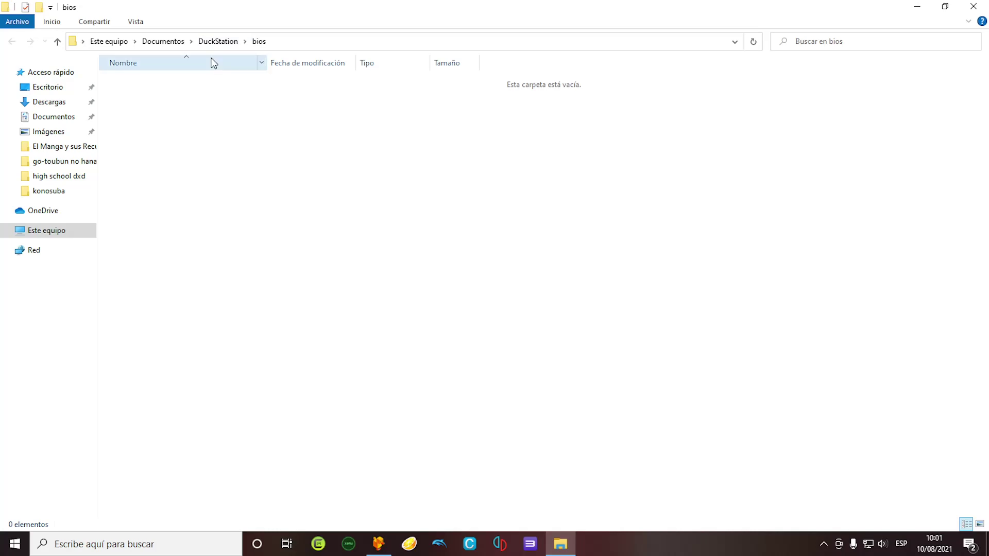
pyautogui.click(973, 6)
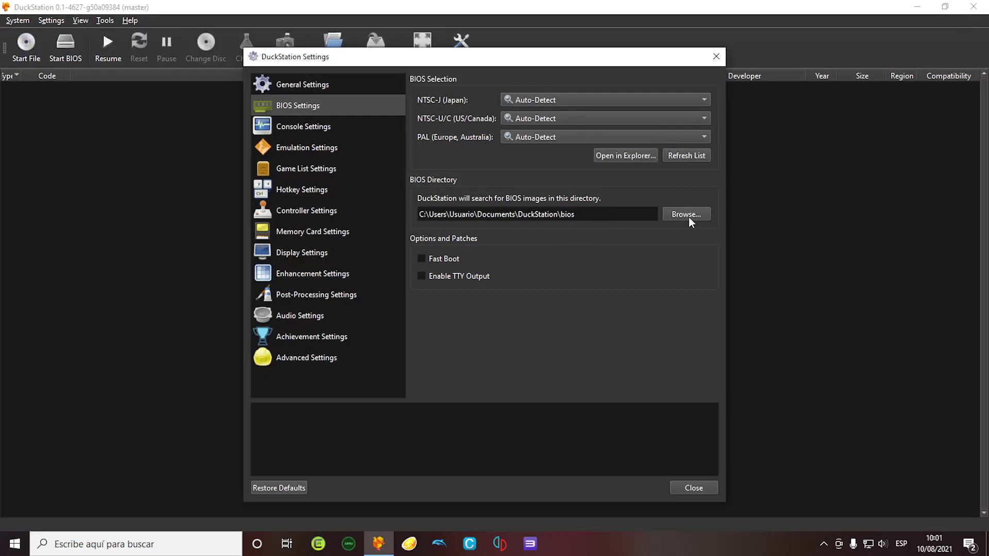
# - Set the BIOS directory to C:/Gamer/DuckStation/Bios and check the BIOS files in that folder
pyautogui.click(688, 217)
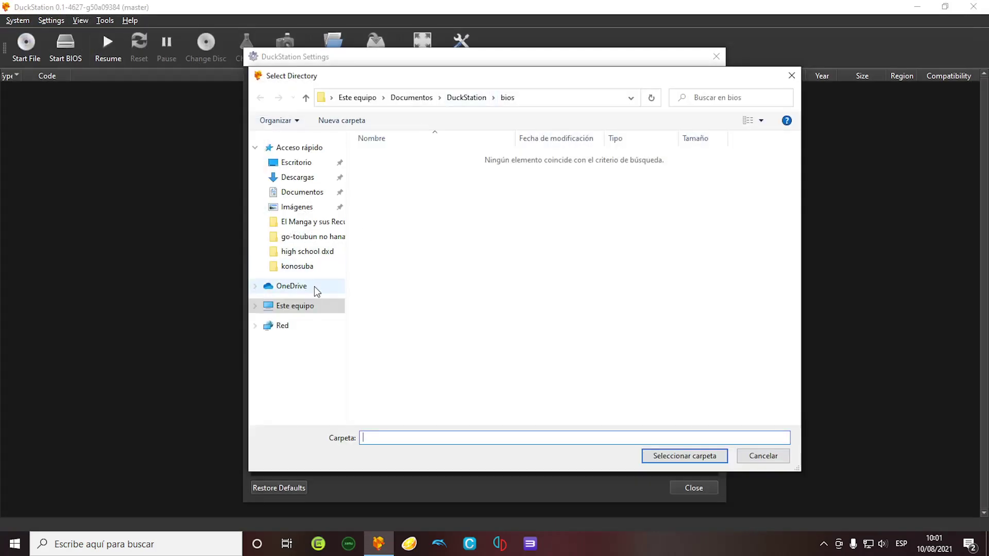
pyautogui.click(298, 307)
pyautogui.click(420, 324)
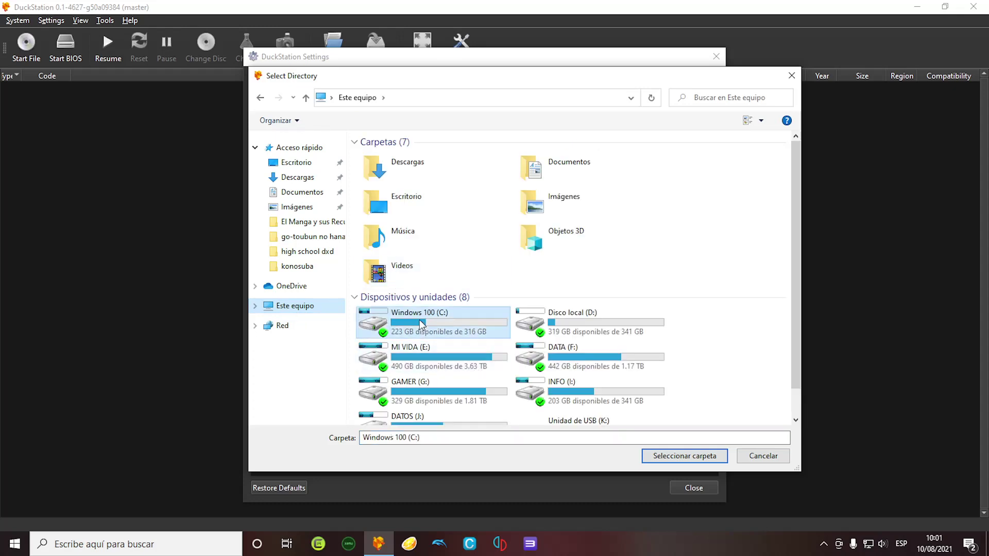
pyautogui.doubleClick(421, 321)
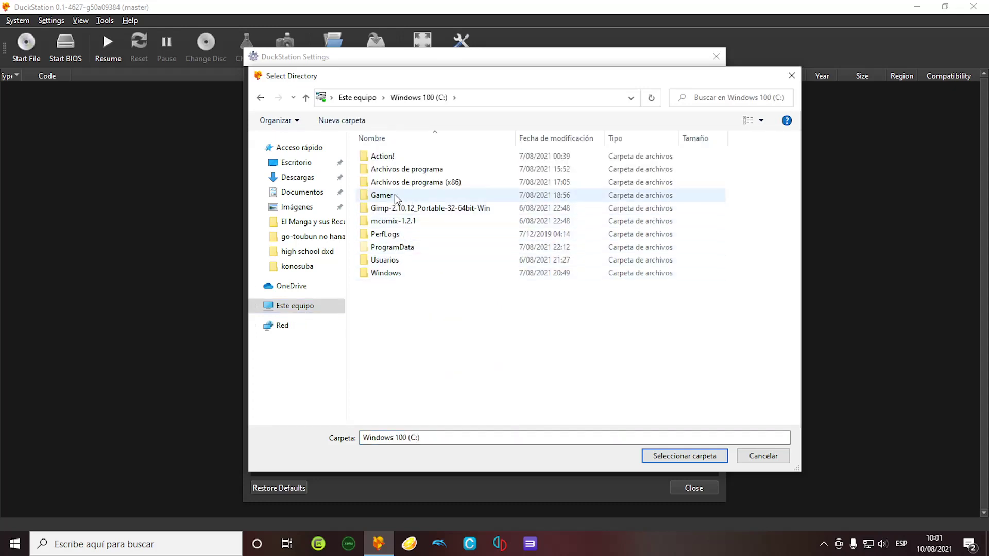
pyautogui.click(389, 199)
pyautogui.doubleClick(389, 198)
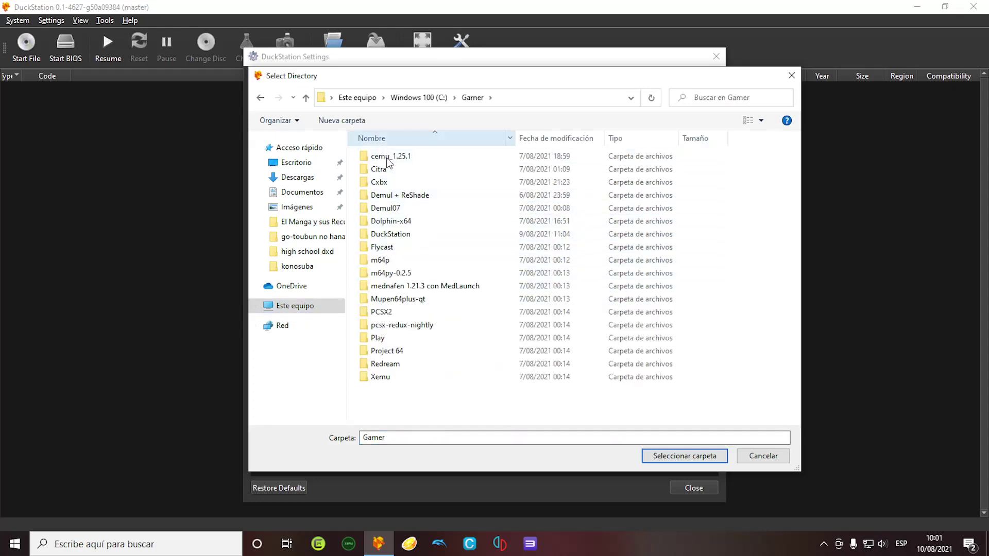
pyautogui.doubleClick(392, 234)
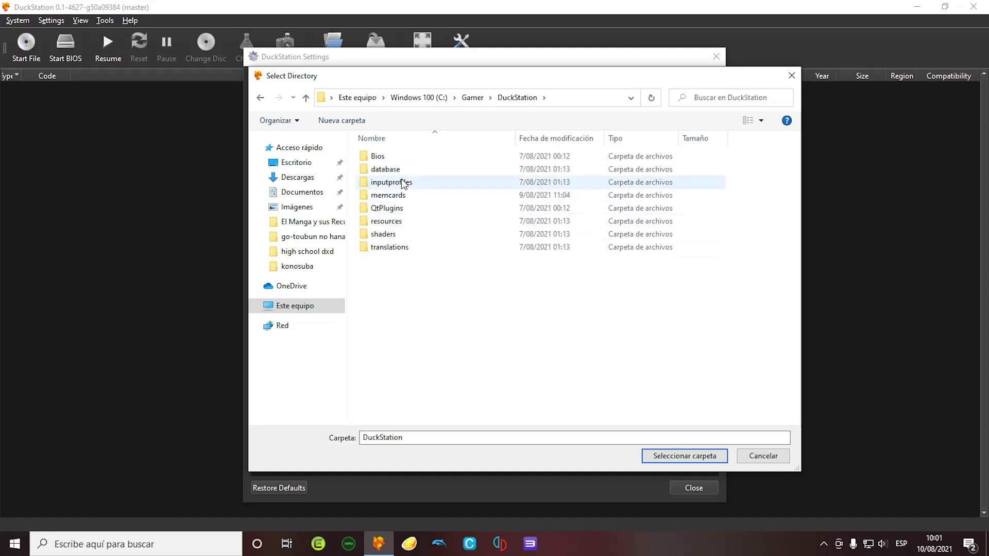
pyautogui.click(377, 157)
pyautogui.click(676, 454)
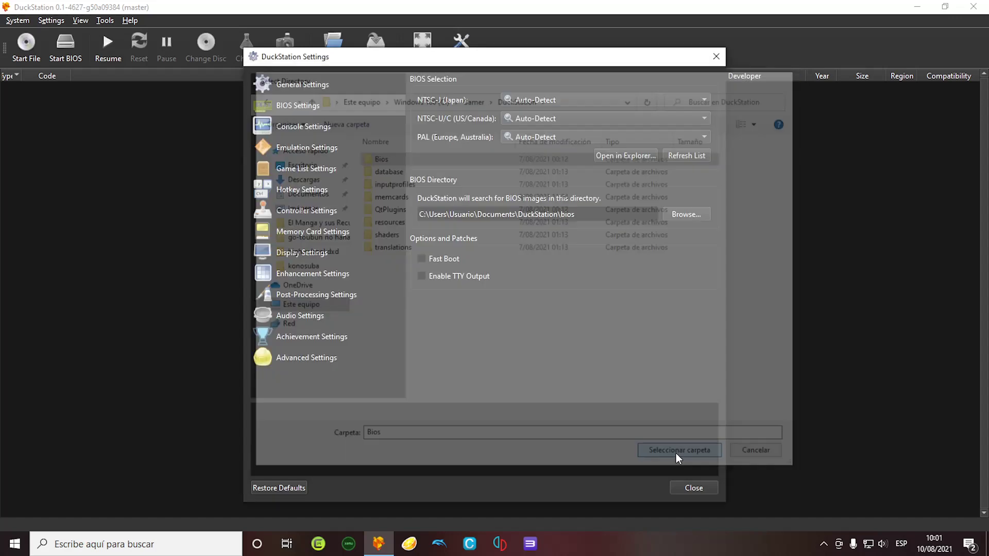
pyautogui.click(623, 155)
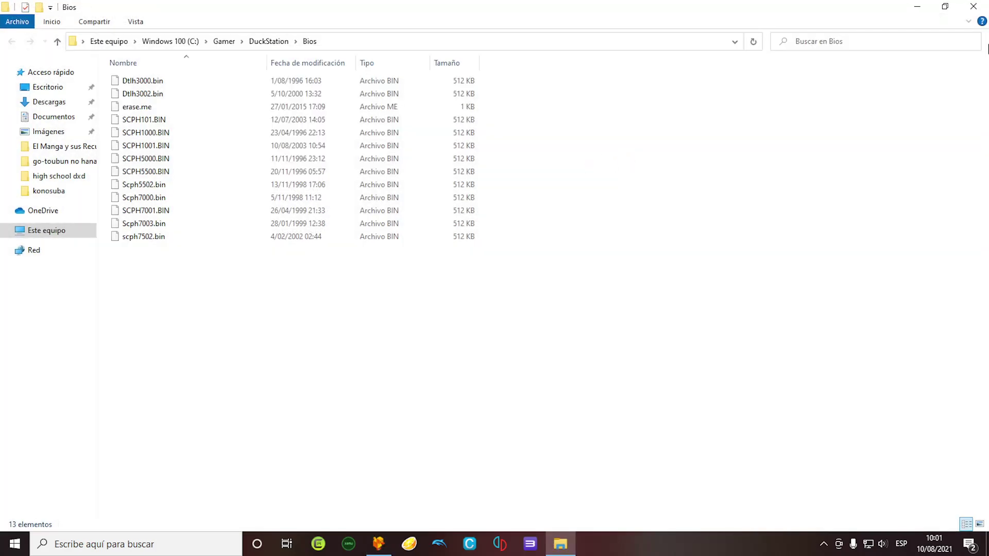
pyautogui.click(974, 6)
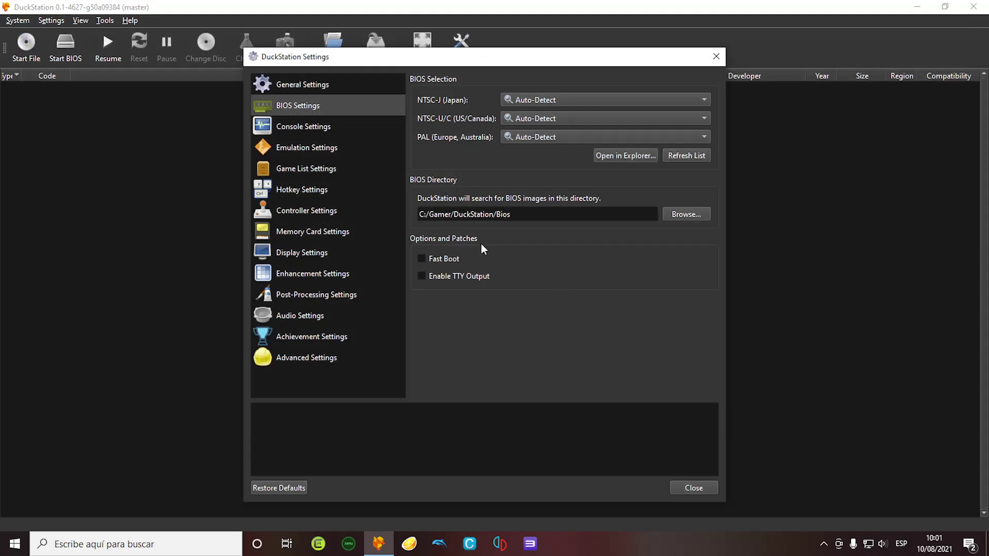
# - Review the Console and Emulation settings, and open the Game List settings
pyautogui.click(309, 127)
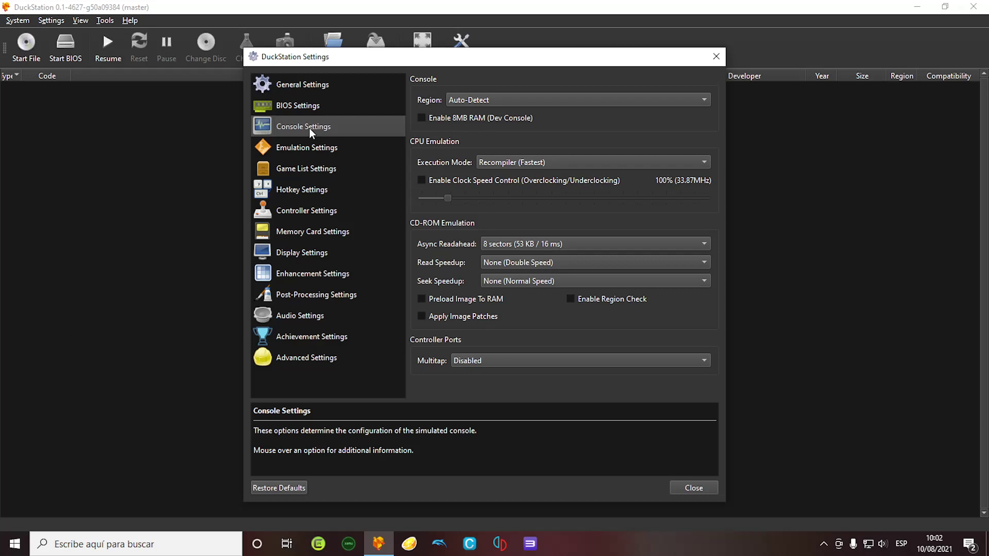
pyautogui.click(309, 150)
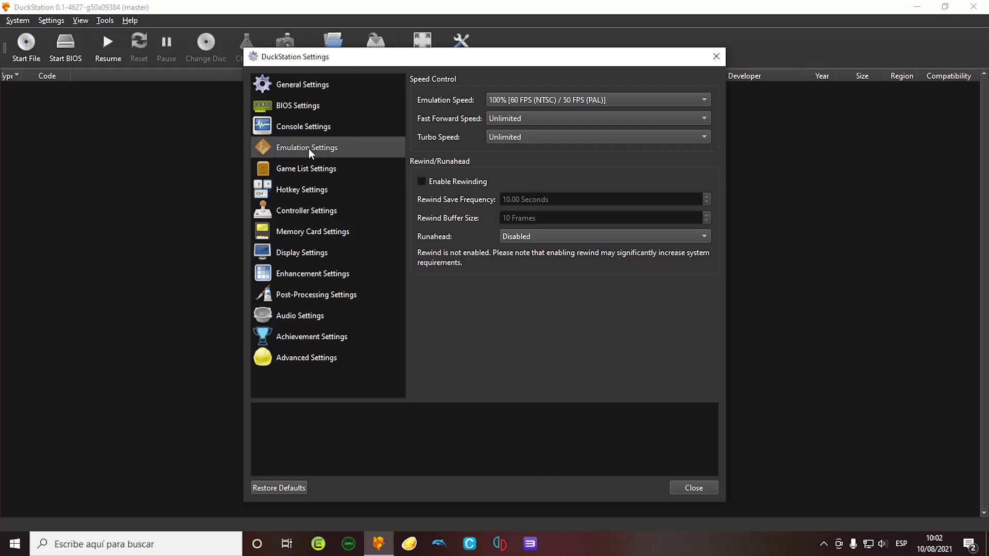
pyautogui.click(310, 169)
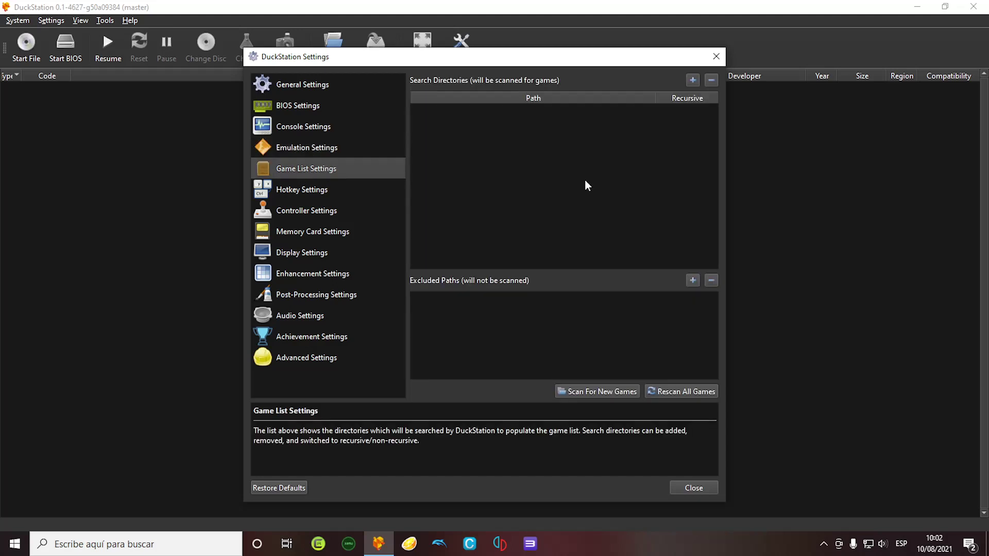
pyautogui.click(692, 282)
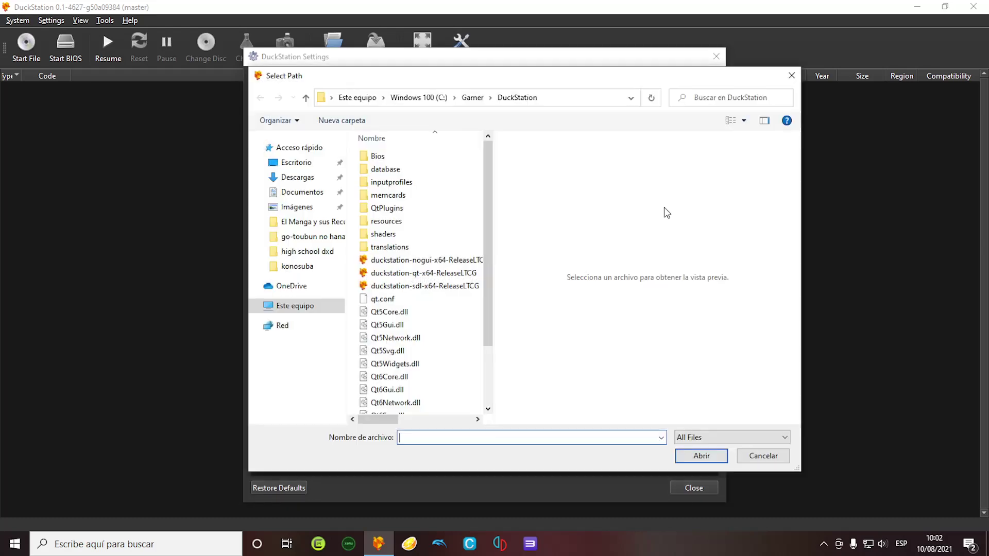
pyautogui.click(300, 308)
pyautogui.moveTo(490, 229); pyautogui.dragTo(491, 330)
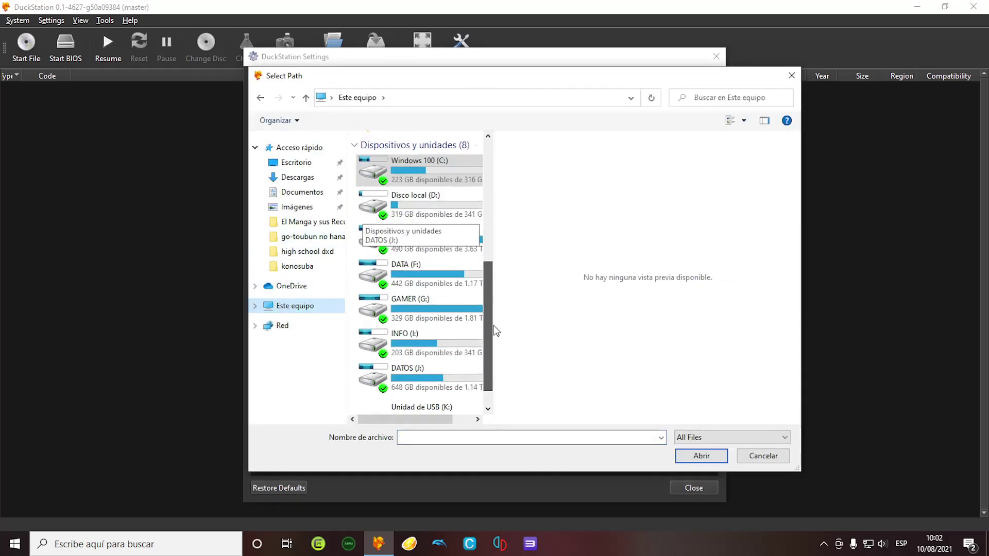
pyautogui.click(412, 306)
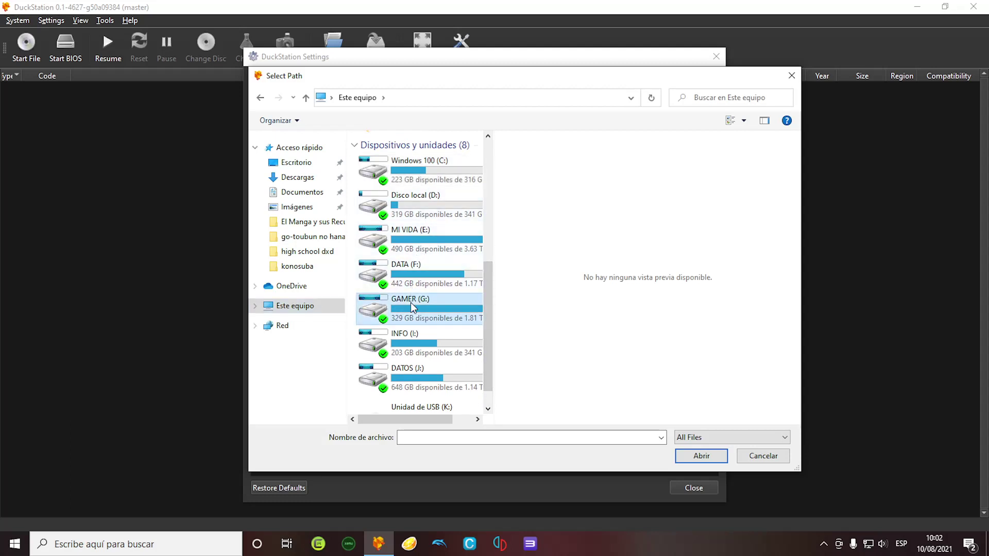
pyautogui.doubleClick(410, 301)
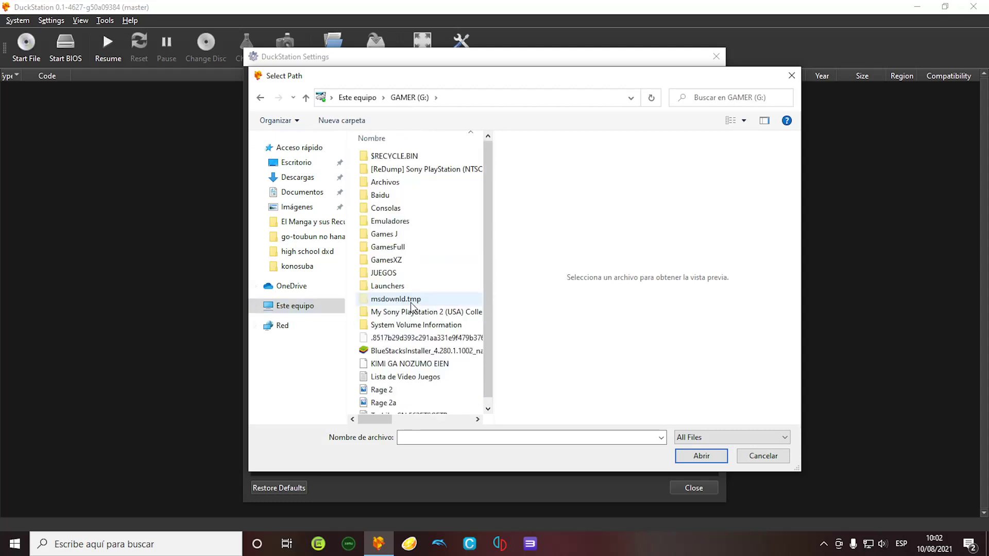
pyautogui.click(397, 207)
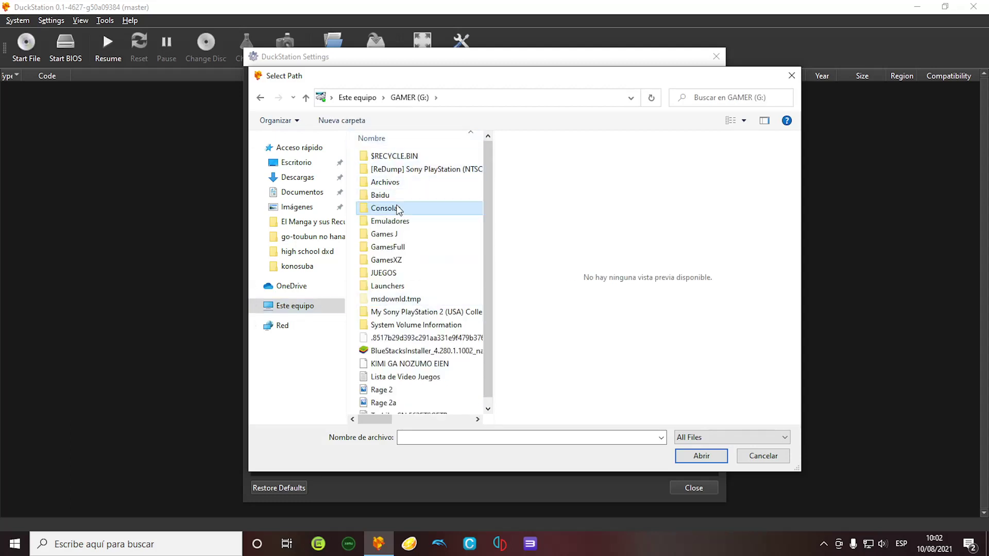
pyautogui.doubleClick(382, 208)
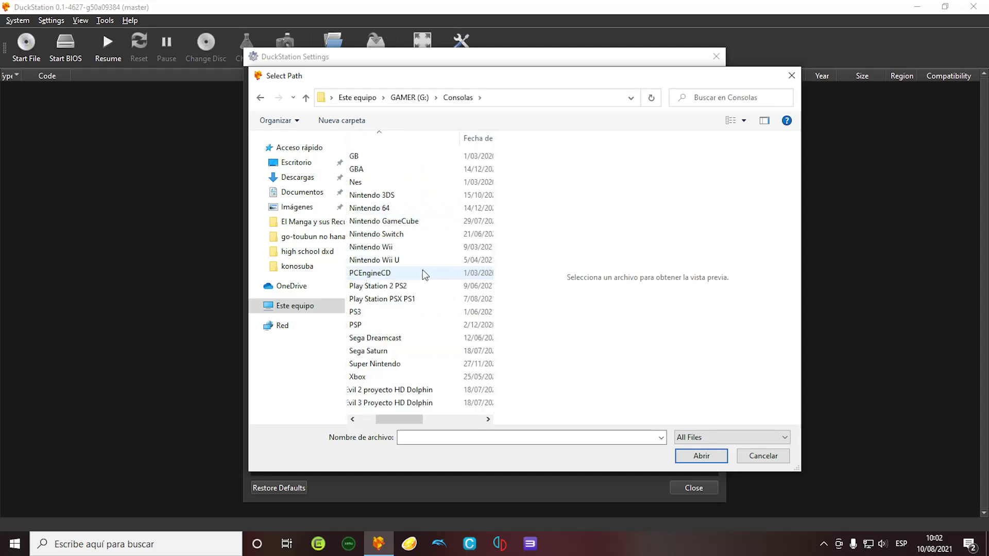
pyautogui.doubleClick(423, 299)
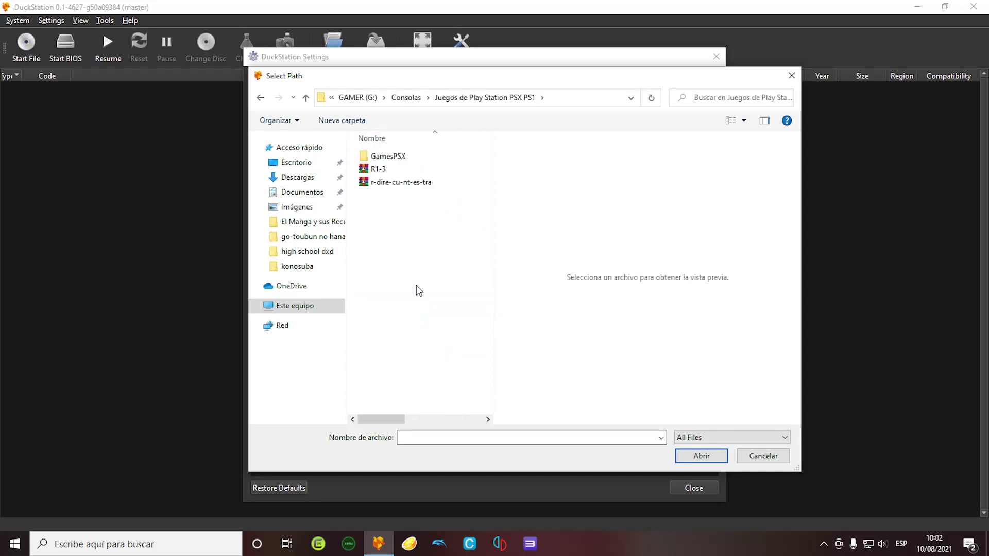
pyautogui.click(399, 161)
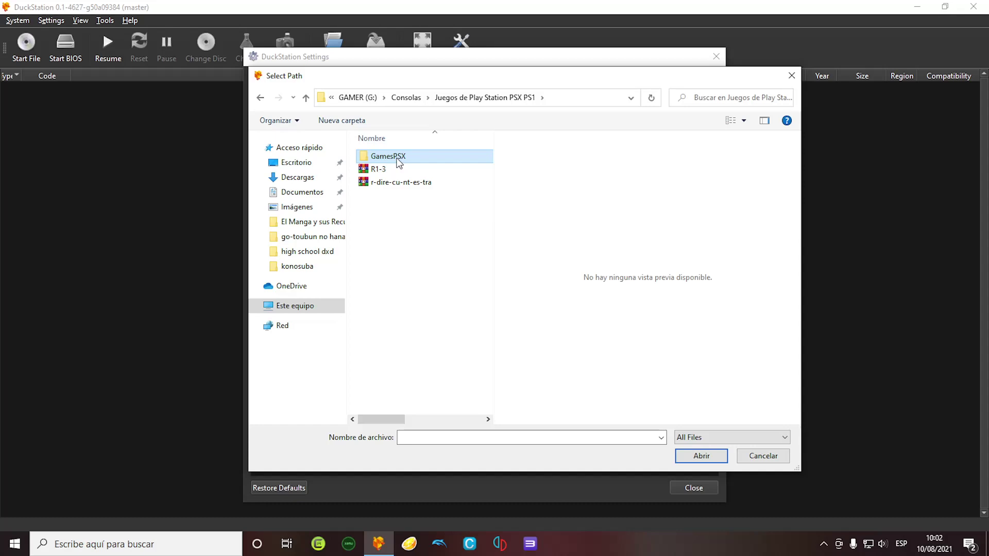
pyautogui.click(701, 456)
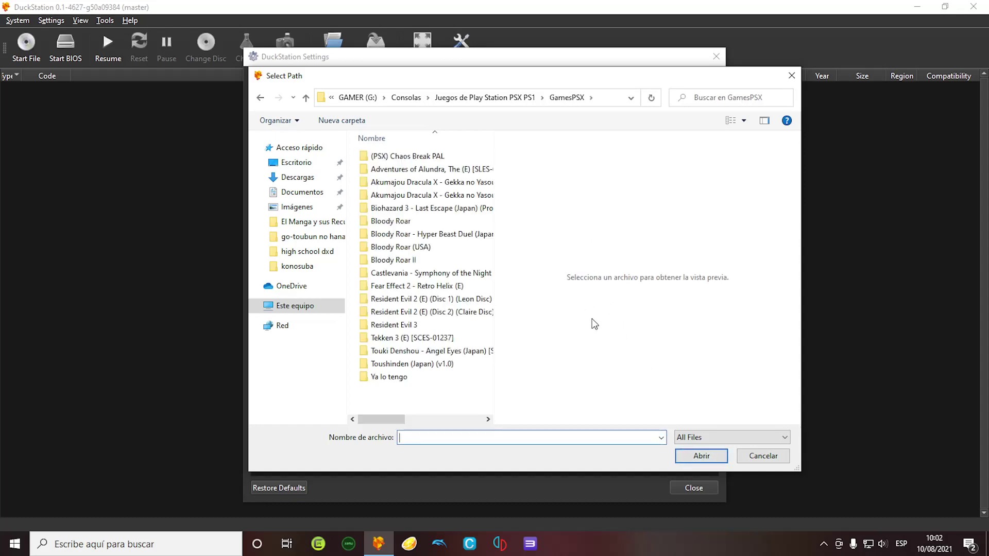
pyautogui.click(764, 455)
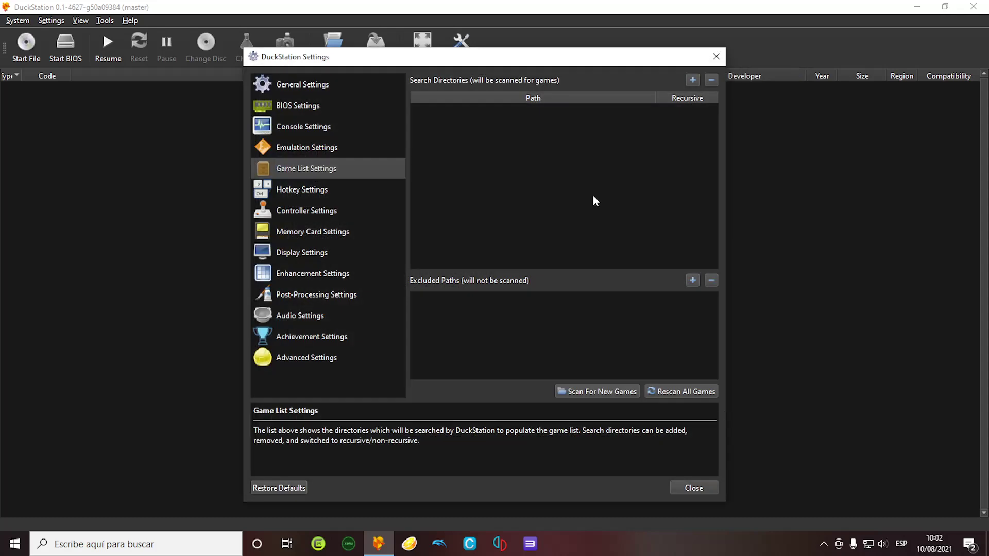
# - Add G:\Consolas\Juegos de Play Station PSX PS1\GamesPSX as a game search directory and have it scanned recursively
pyautogui.click(693, 80)
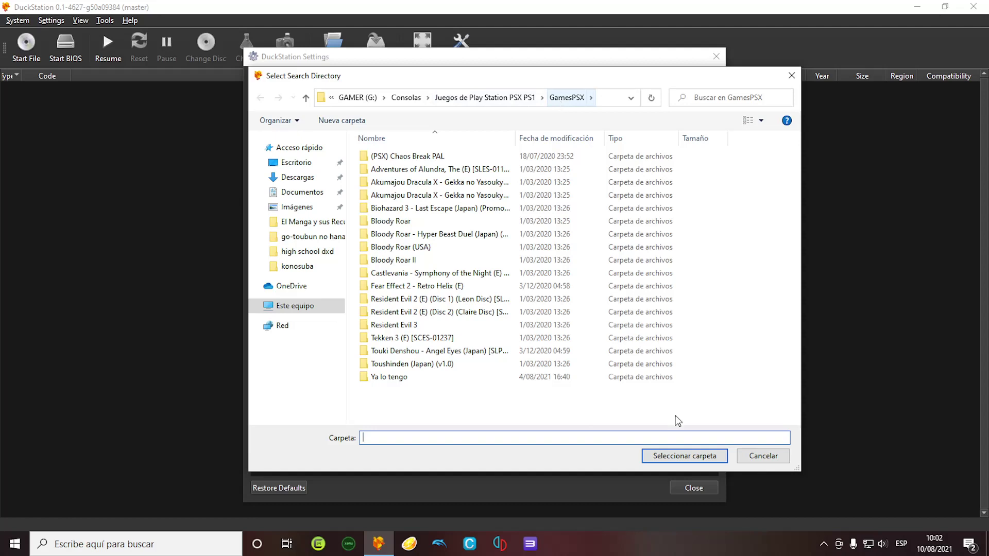
pyautogui.click(677, 457)
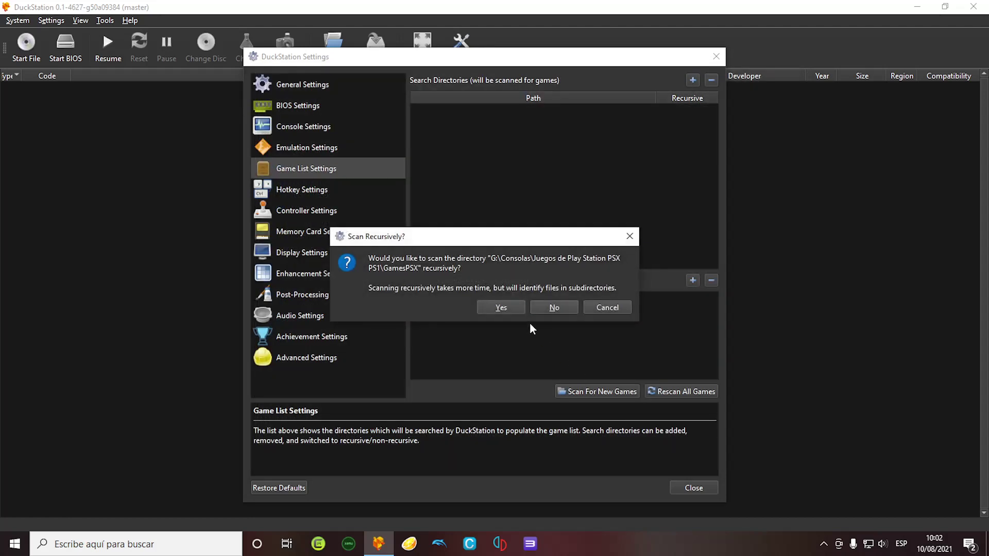
pyautogui.click(498, 307)
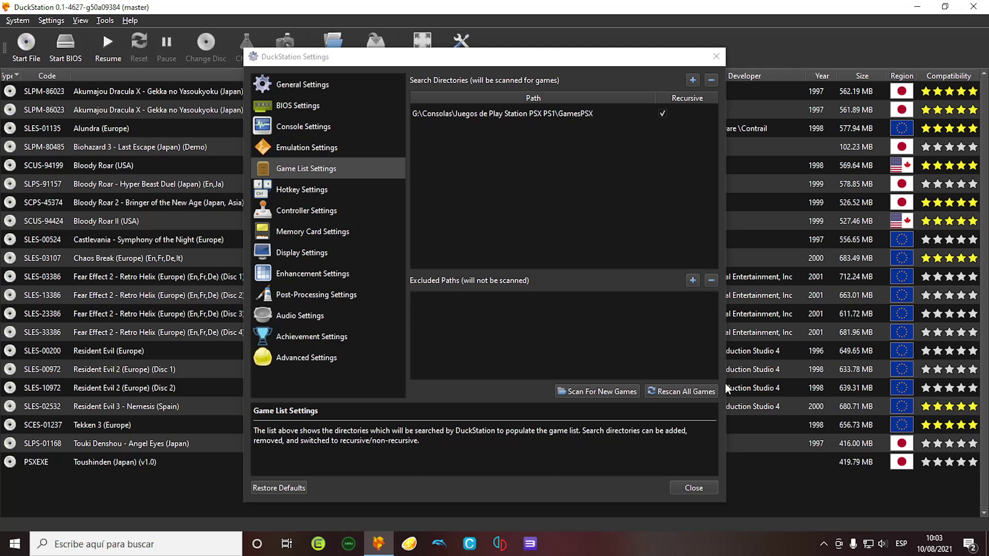
# - Look over the Hotkey settings, and bind the port 1 controller's Up, Down, Left and Right to W, S, A and D
pyautogui.click(307, 190)
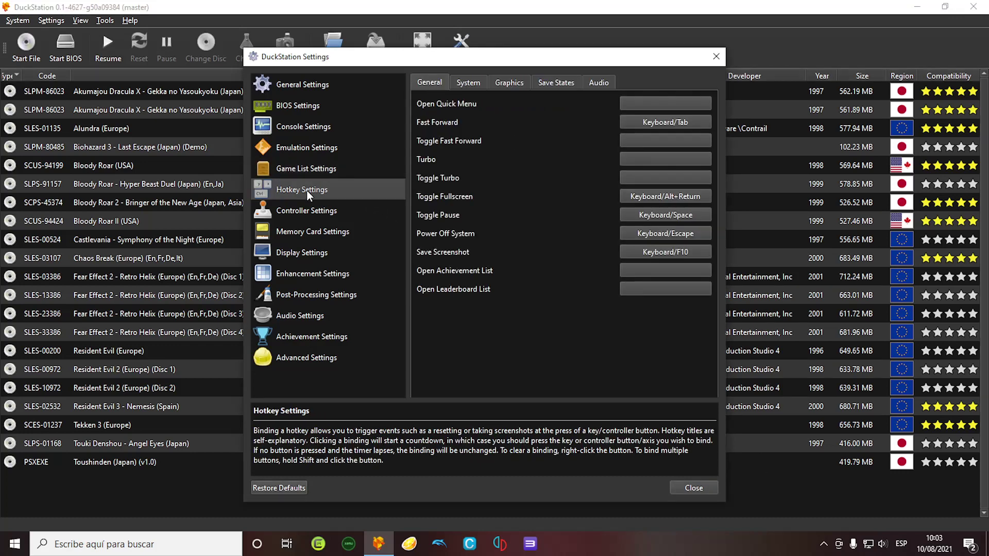
pyautogui.click(307, 209)
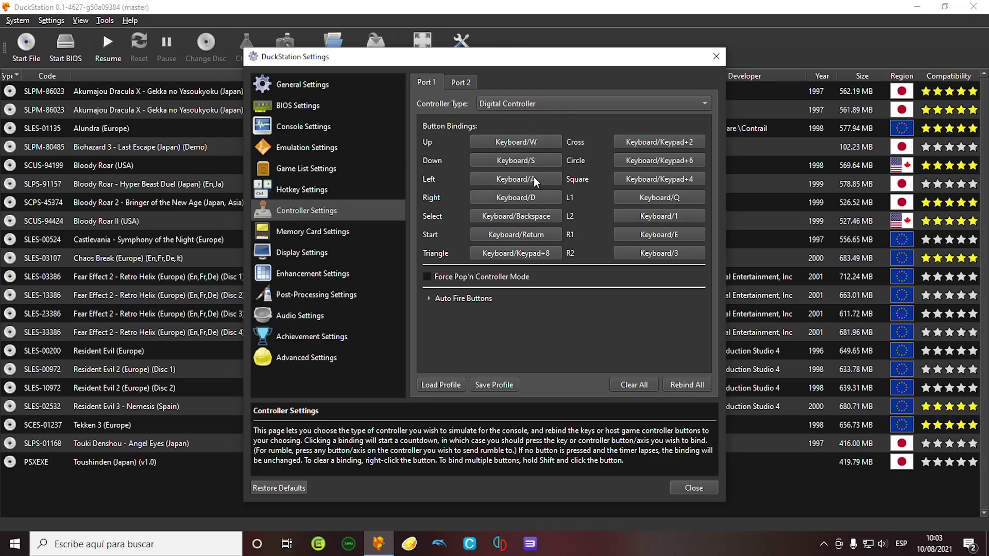
pyautogui.click(540, 139)
pyautogui.press('w')
pyautogui.click(540, 160)
pyautogui.press('s')
pyautogui.click(540, 177)
pyautogui.press('a')
pyautogui.click(535, 198)
pyautogui.press('d')
# - Bind the port 1 controller's Select to Space, Start to Return and Triangle to Keypad 8
pyautogui.click(530, 213)
pyautogui.press('space')
pyautogui.click(530, 233)
pyautogui.press('Return')
pyautogui.click(521, 252)
pyautogui.press('KP_8')
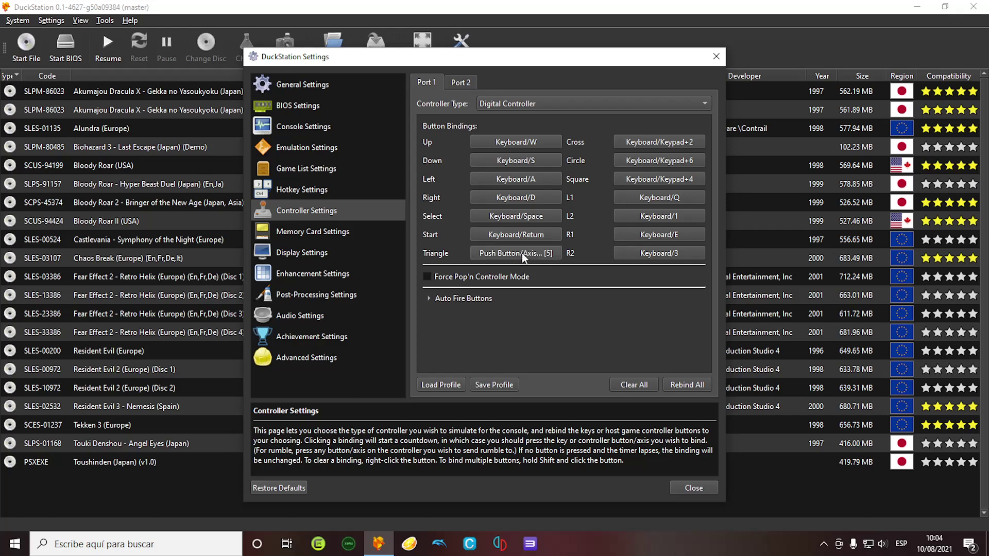
# - Bind the port 1 controller's Cross to Keypad 5, Circle to Keypad 4 and Square to Keypad 6
pyautogui.click(649, 142)
pyautogui.press('KP_5')
pyautogui.click(662, 159)
pyautogui.press('KP_4')
pyautogui.click(660, 178)
pyautogui.press('KP_6')
# - Bind the port 1 shoulder buttons: L1 to Keypad 7, L2 to Keypad 1, R1 to Keypad 9 and R2 to Keypad 3
pyautogui.click(660, 198)
pyautogui.press('KP_7')
pyautogui.click(654, 216)
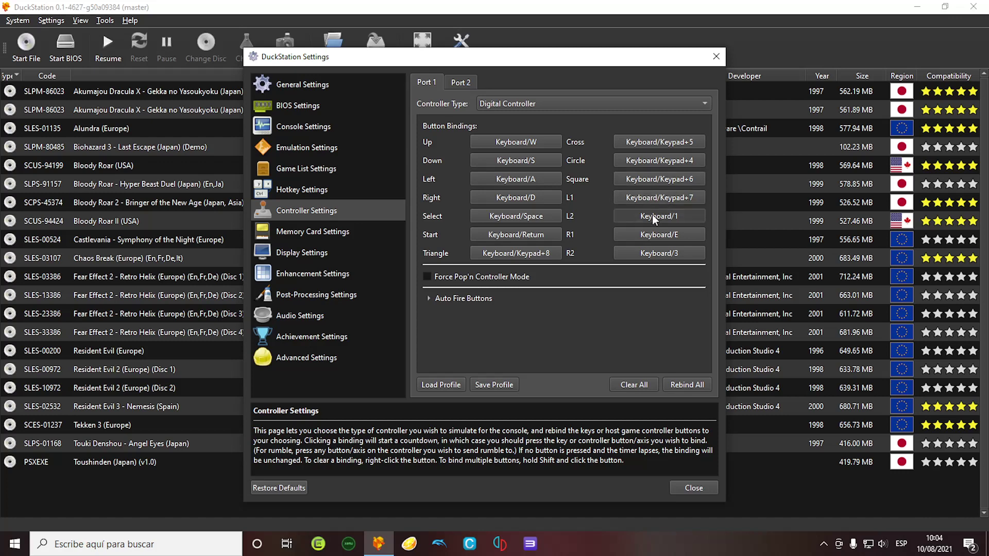
pyautogui.click(650, 236)
pyautogui.click(650, 236)
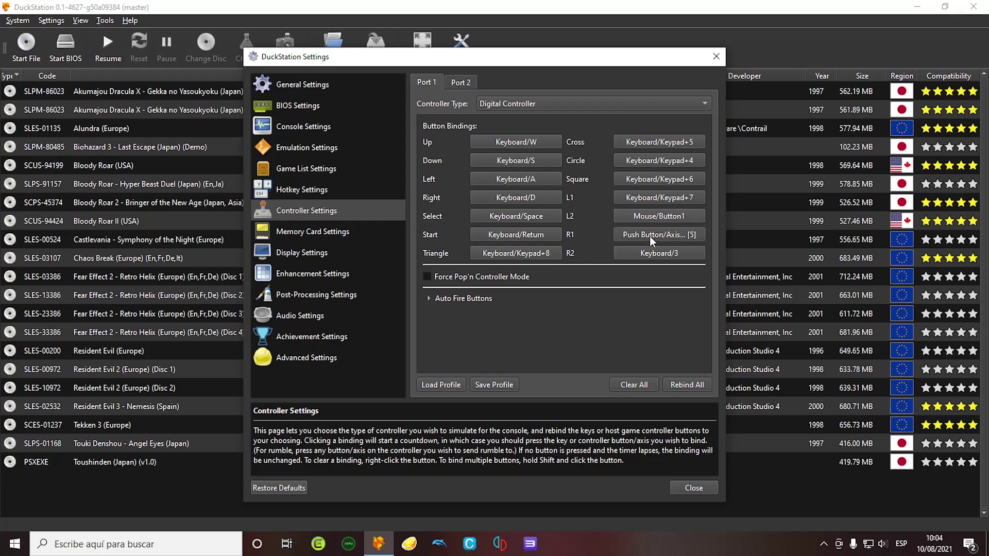
pyautogui.press('KP_9')
pyautogui.click(648, 212)
pyautogui.press('KP_1')
pyautogui.click(648, 249)
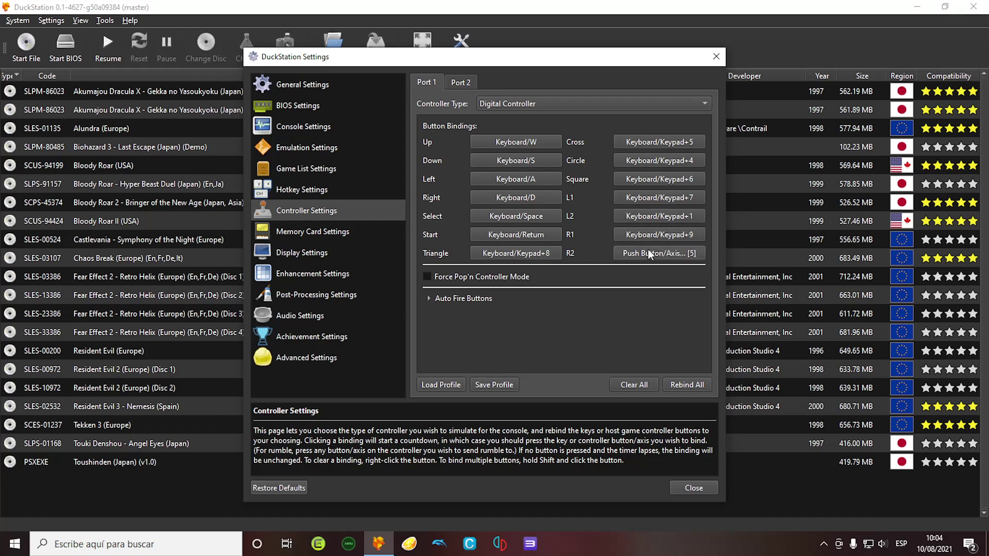
pyautogui.press('KP_3')
# - Open the Memory Card settings and look at the Windows security options available from the system tray
pyautogui.click(318, 233)
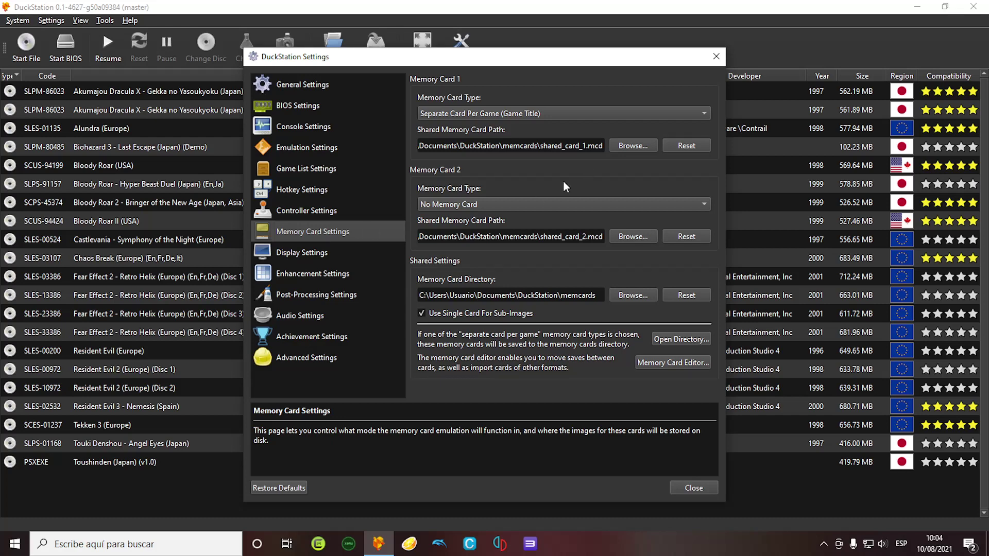
pyautogui.click(822, 545)
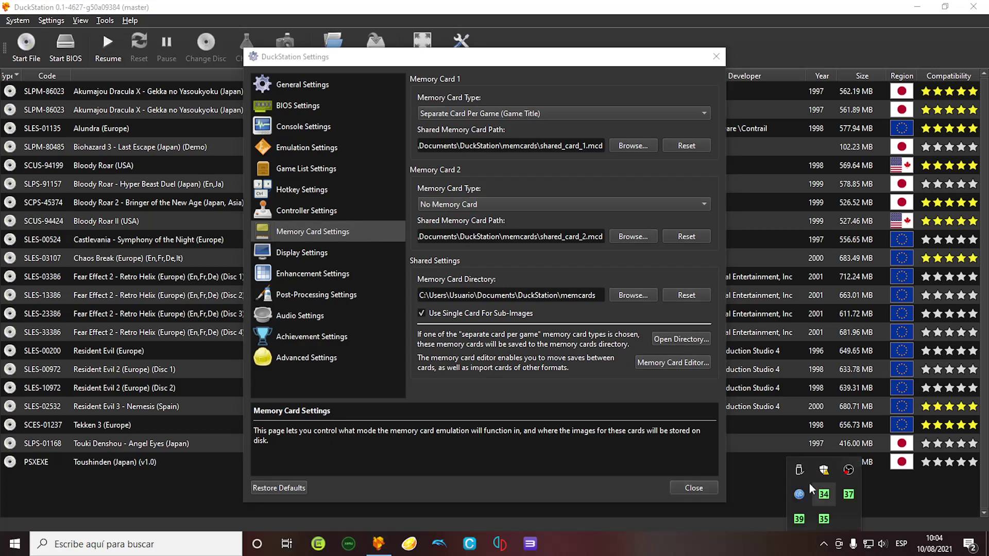
pyautogui.rightClick(823, 470)
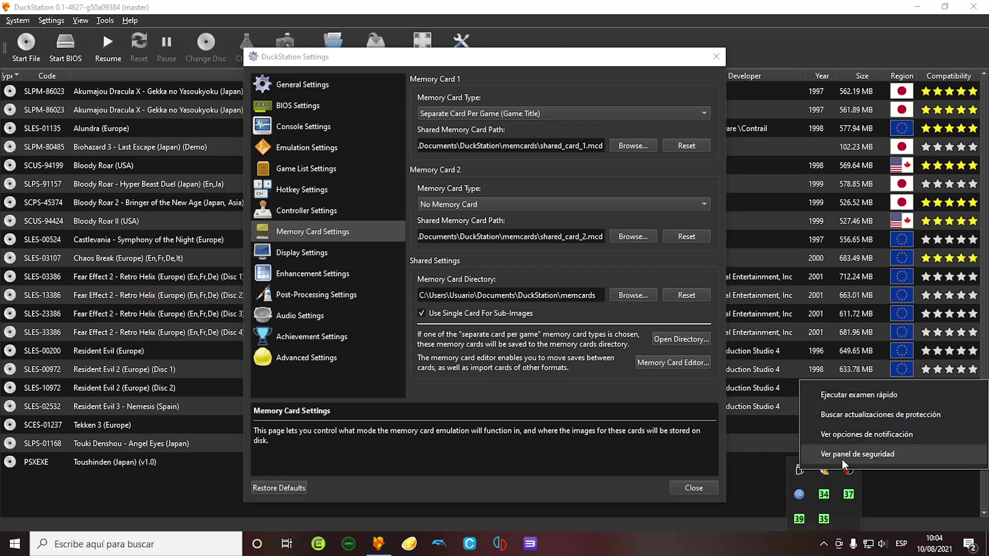
pyautogui.click(571, 58)
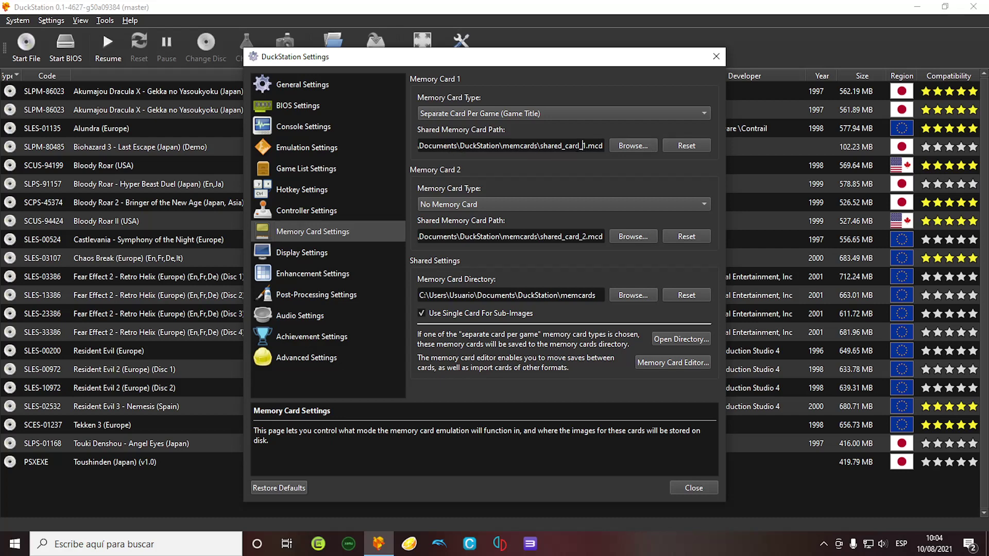
# - Examine the full shared memory card path of Memory Card 1, from the drive to the card file name
pyautogui.press('Home')
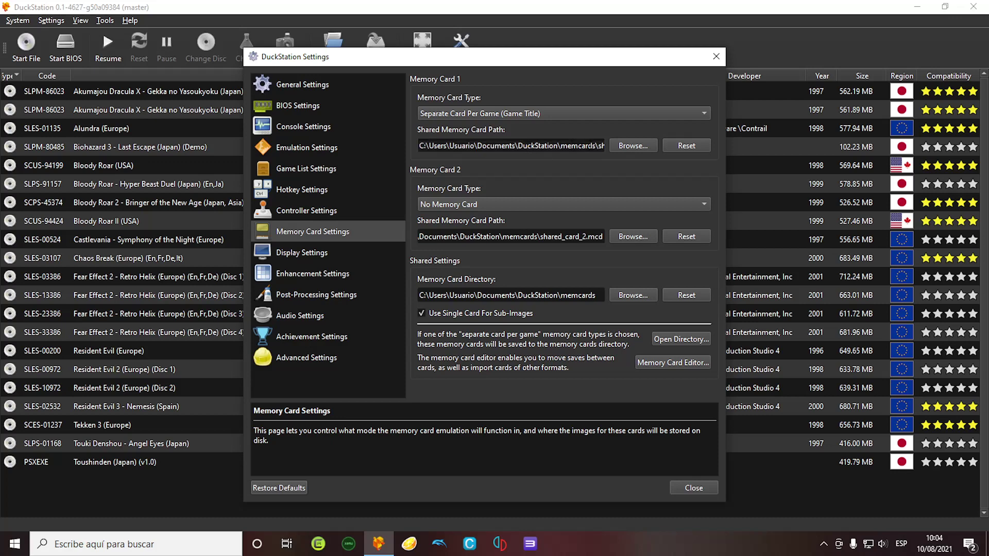
pyautogui.moveTo(599, 145); pyautogui.dragTo(629, 145)
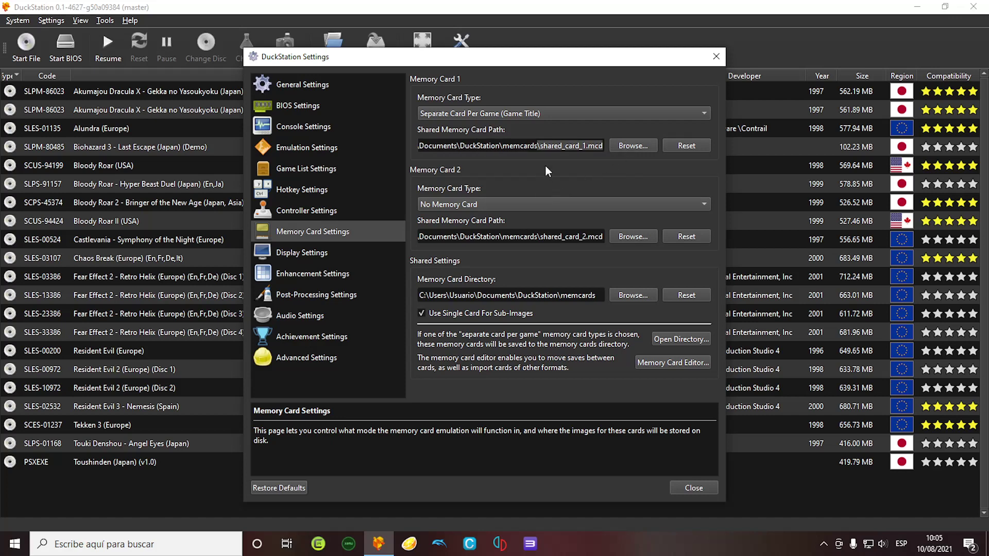
pyautogui.click(562, 146)
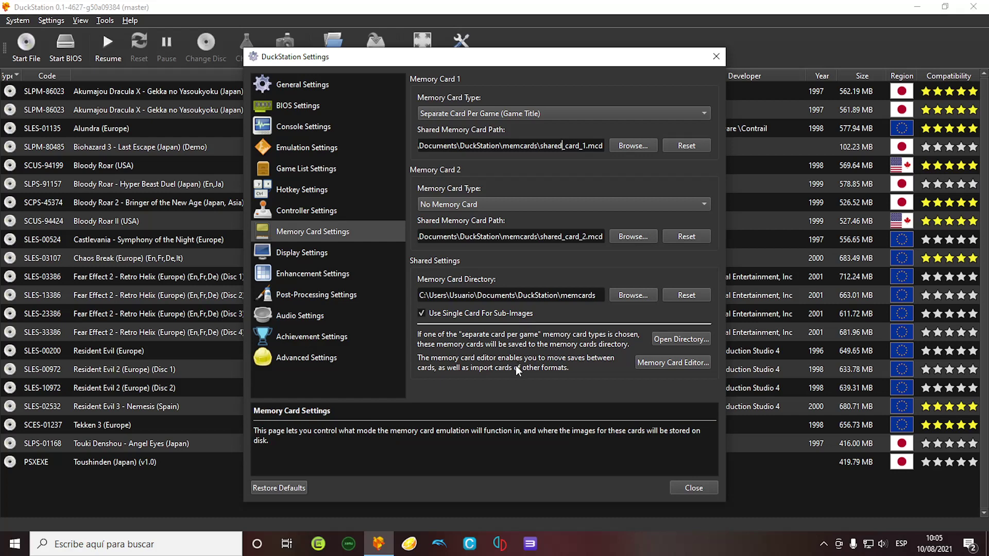
# - In the Display settings, set the renderer to Hardware (D3D12) and the adapter to AMD Radeon(TM) R7 Graphics
pyautogui.click(300, 253)
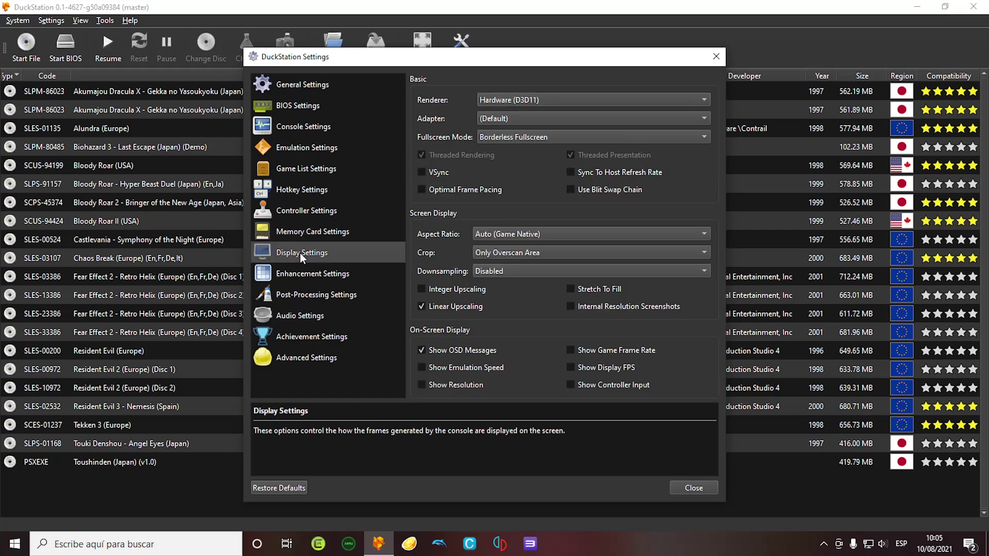
pyautogui.click(543, 97)
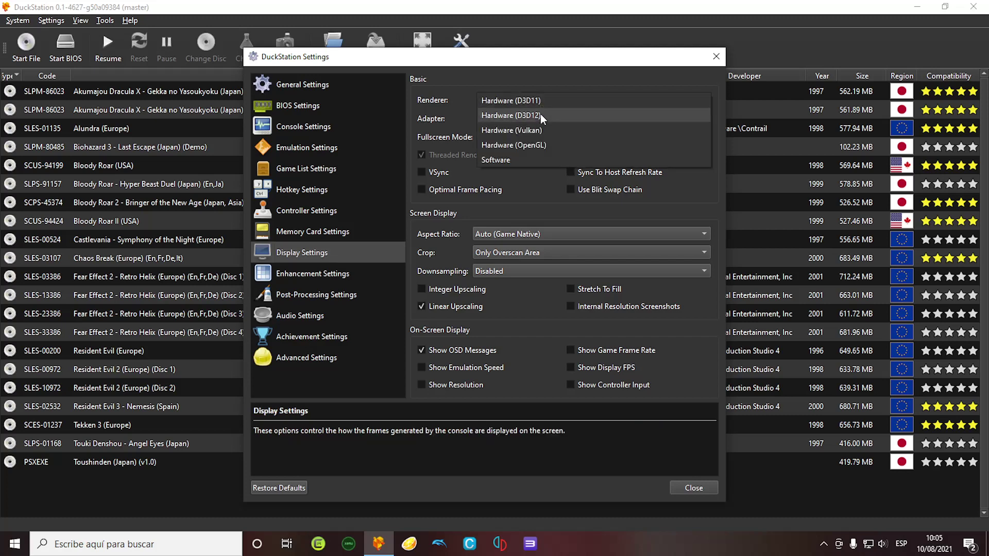
pyautogui.click(540, 114)
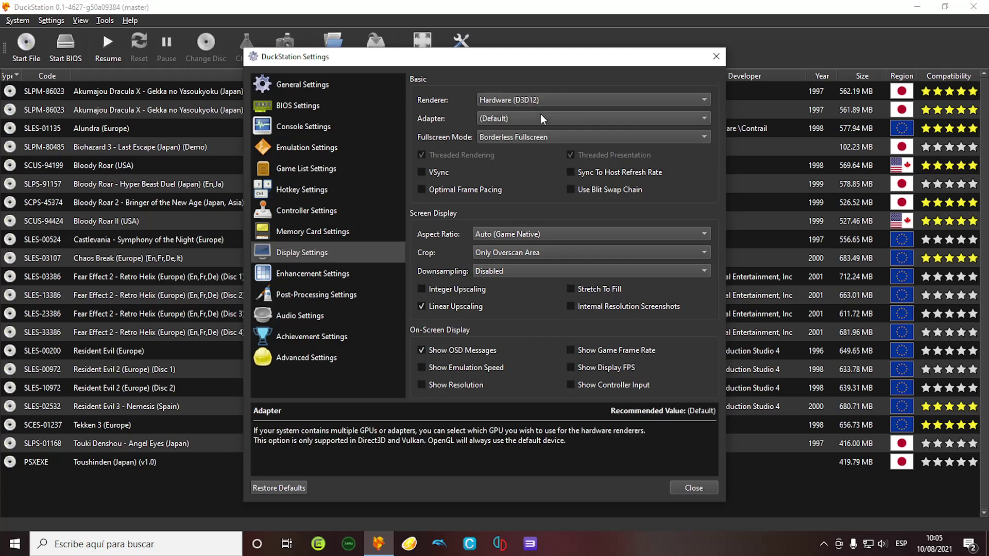
pyautogui.click(511, 117)
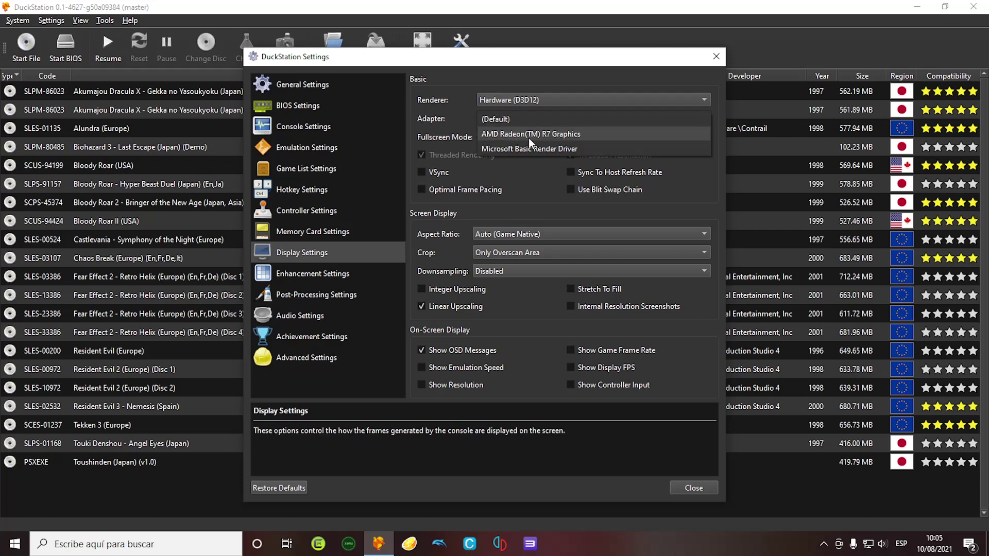
pyautogui.click(592, 133)
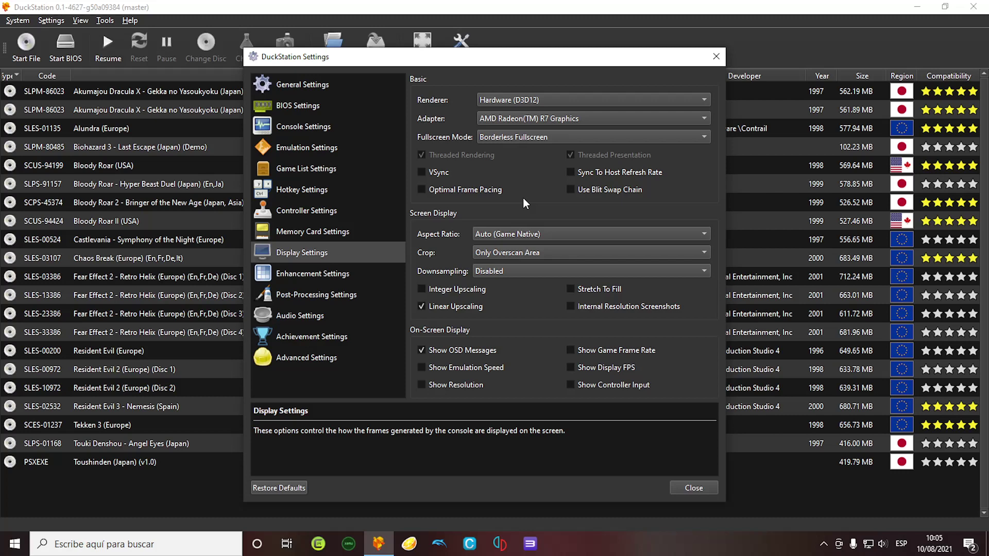
# - Set the display aspect ratio to 16:9 and enable the on-screen display FPS and emulation speed
pyautogui.click(515, 233)
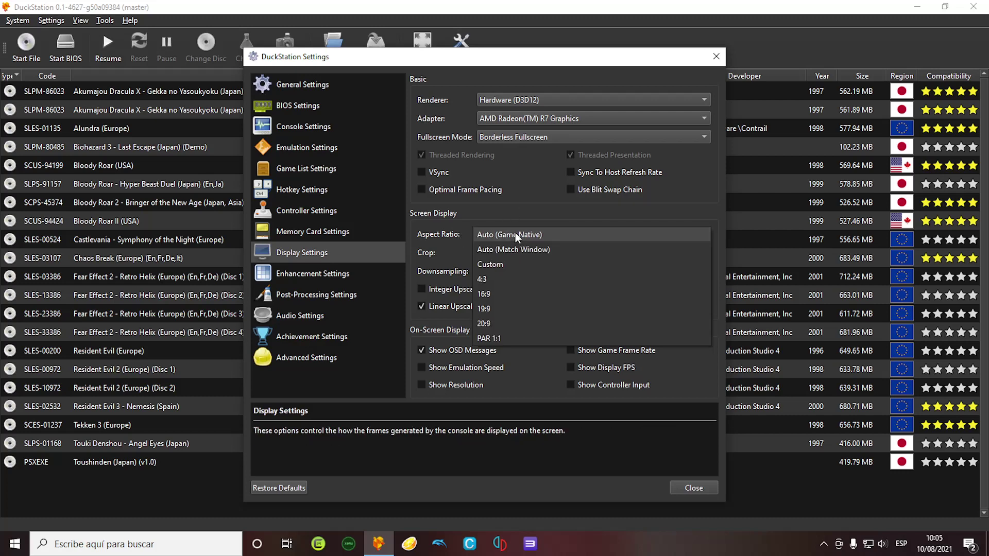
pyautogui.click(494, 295)
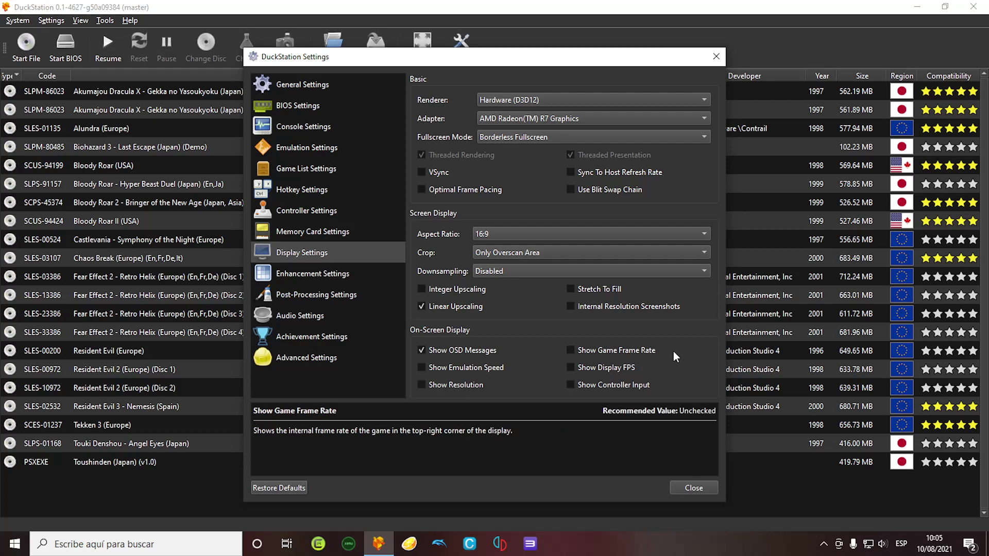
pyautogui.click(569, 366)
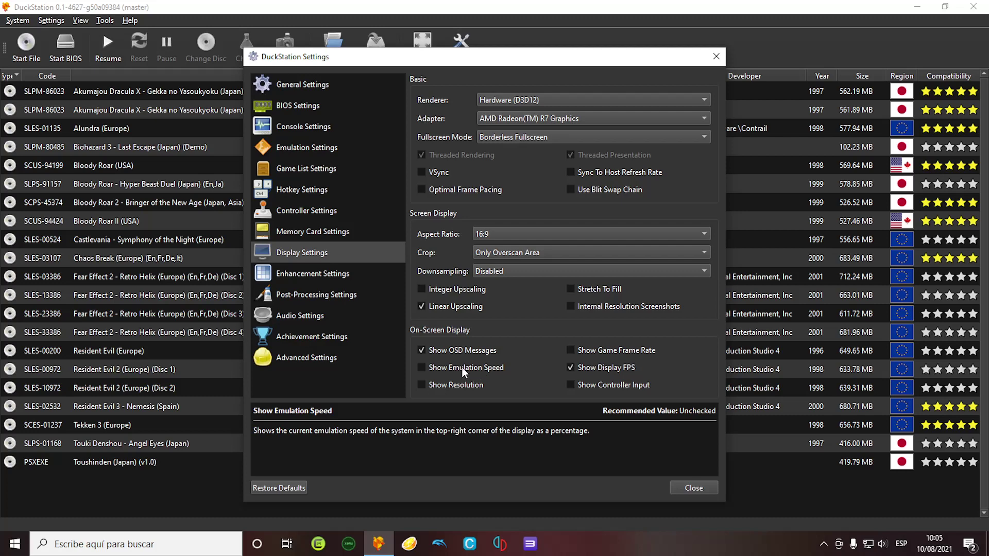
pyautogui.click(424, 367)
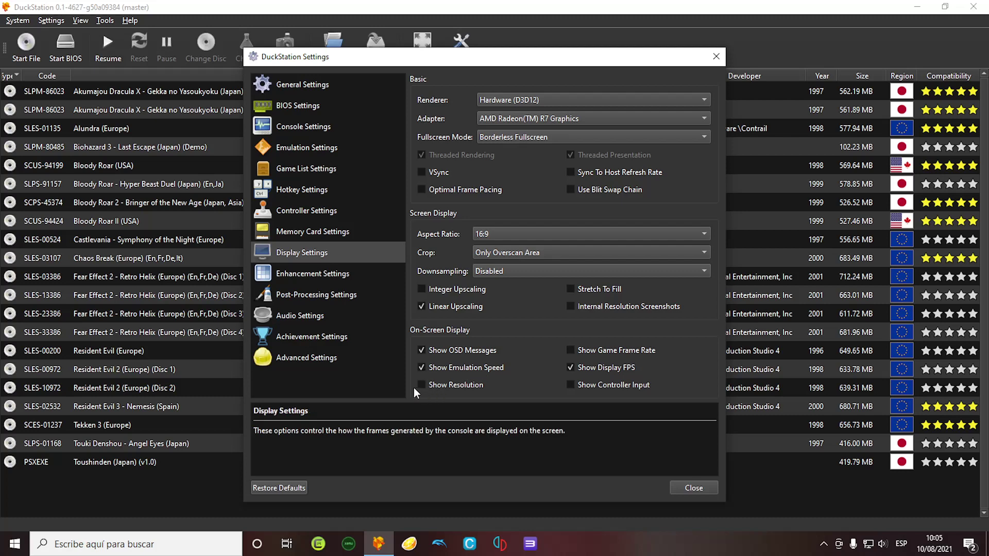
# - Enable the on-screen resolution display and set the internal resolution scale to 5x (for 1080p) in the Enhancement settings
pyautogui.click(421, 386)
pyautogui.click(323, 275)
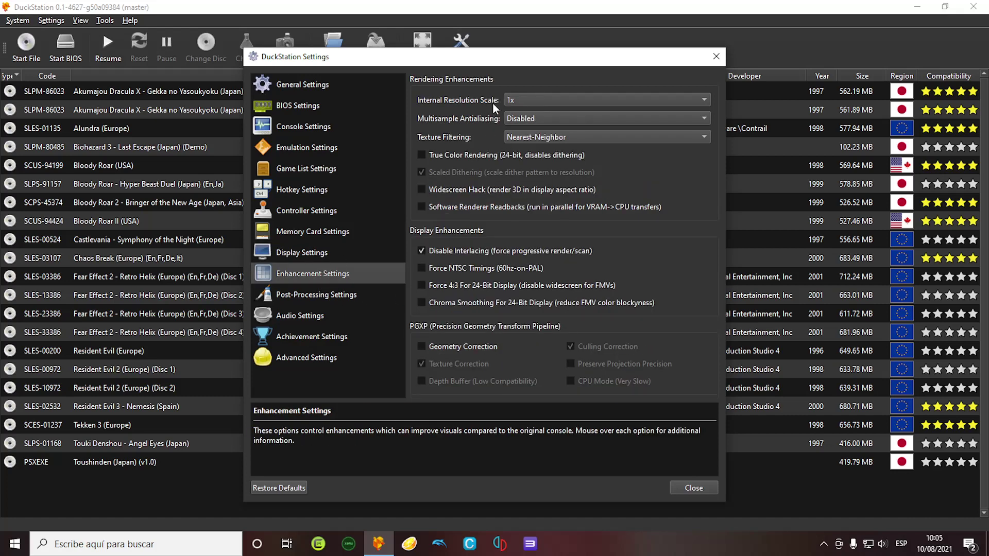
pyautogui.click(532, 97)
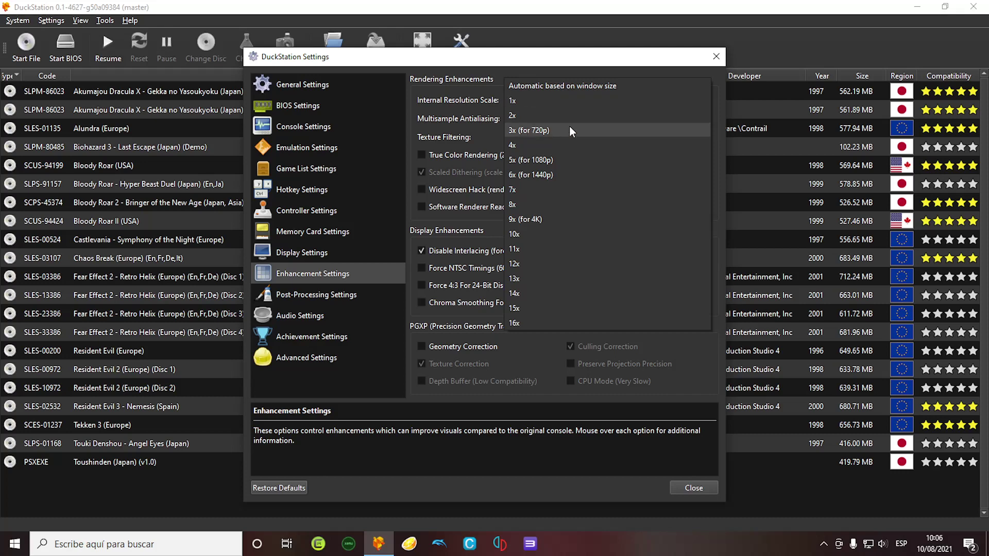
pyautogui.click(569, 160)
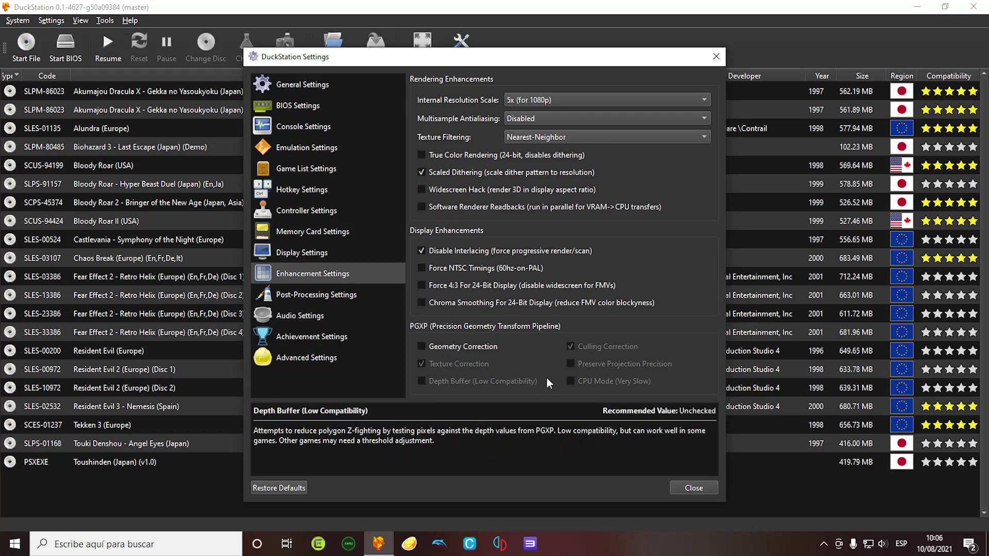
# - Review the Post-Processing, Audio, Achievement and Advanced settings, and close the settings
pyautogui.click(339, 296)
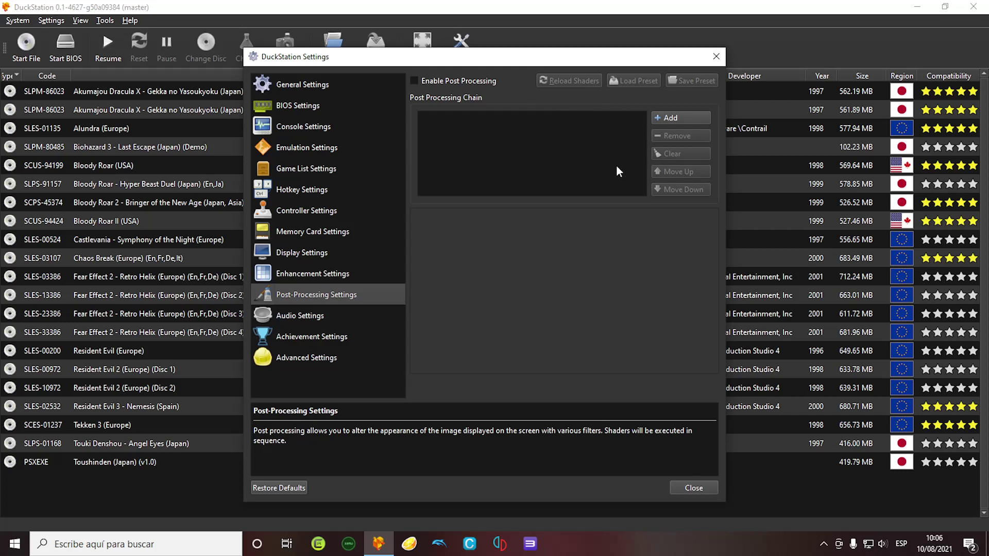
pyautogui.click(311, 318)
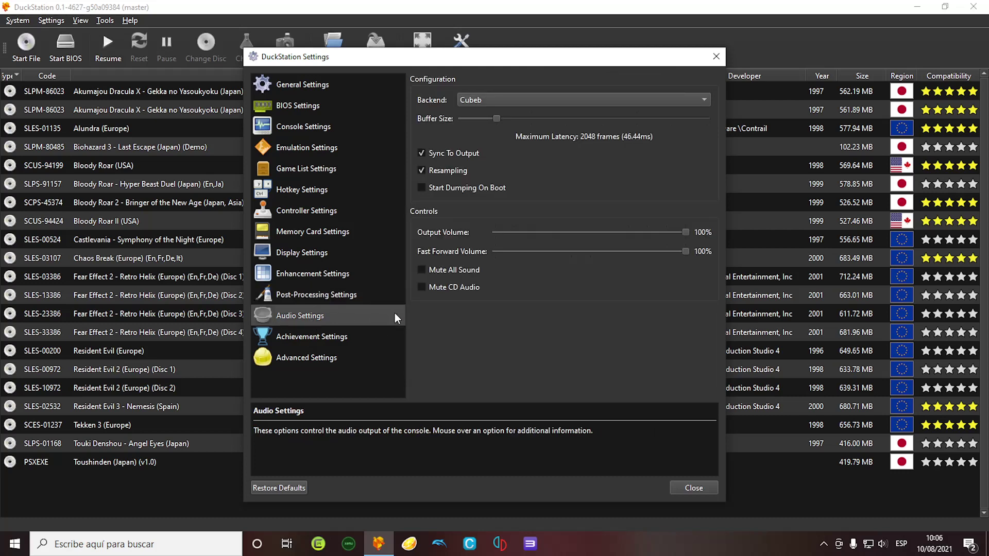
pyautogui.click(339, 338)
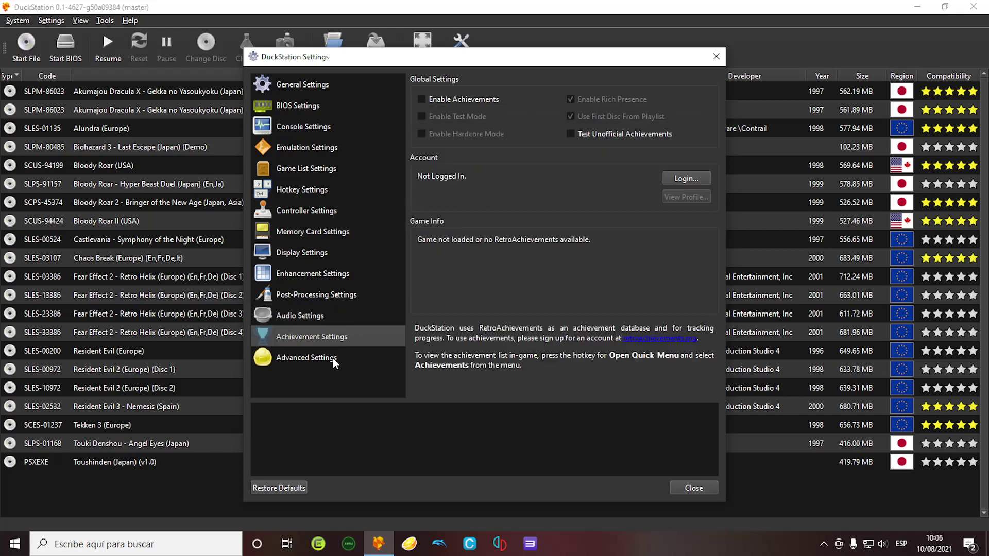
pyautogui.click(330, 361)
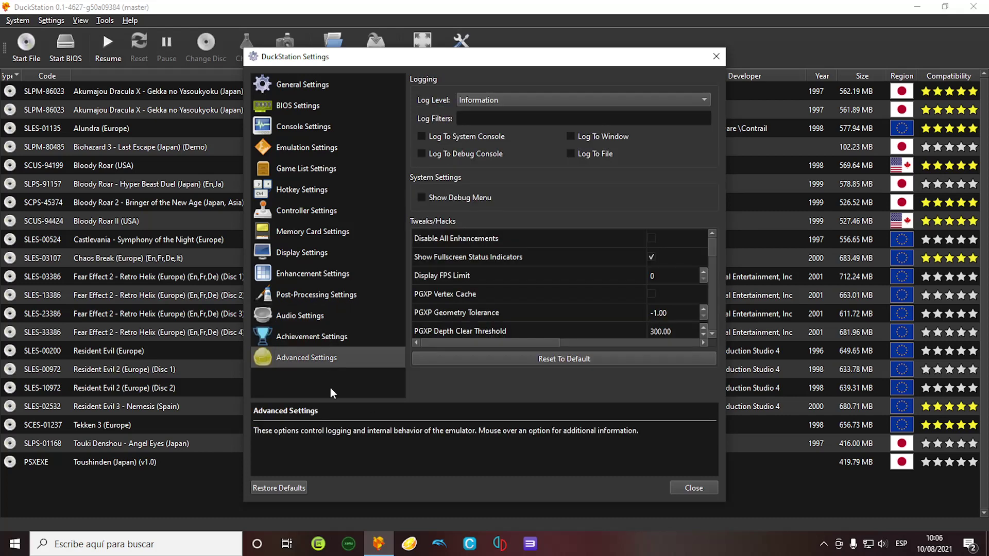
pyautogui.click(700, 487)
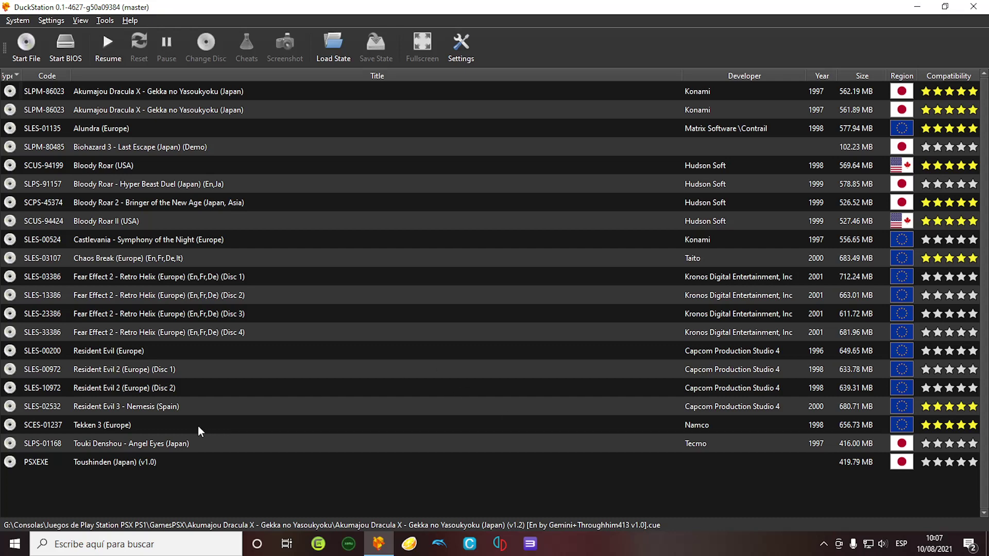
# - Launch Resident Evil (Europe) from the game list and reset it so it boots from the start
pyautogui.doubleClick(150, 351)
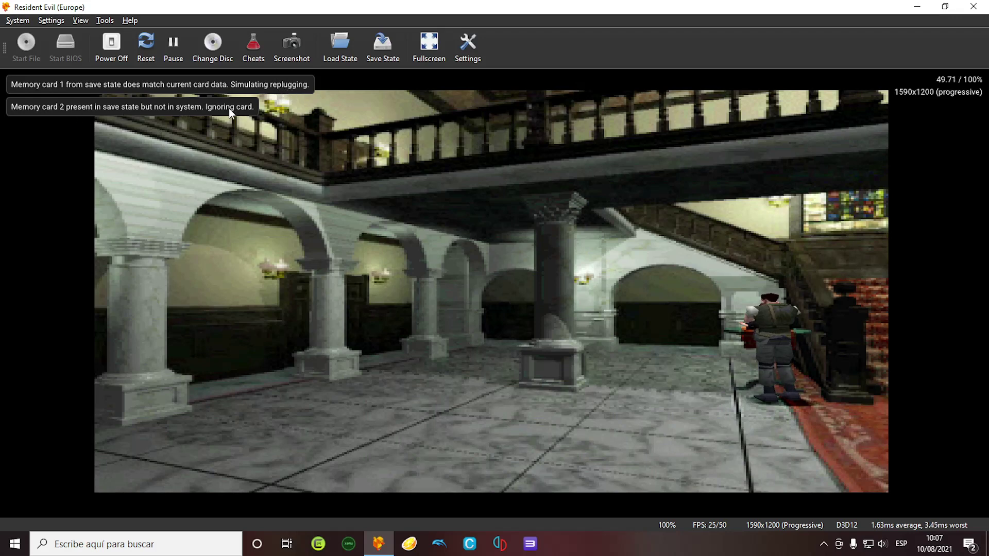
pyautogui.click(149, 55)
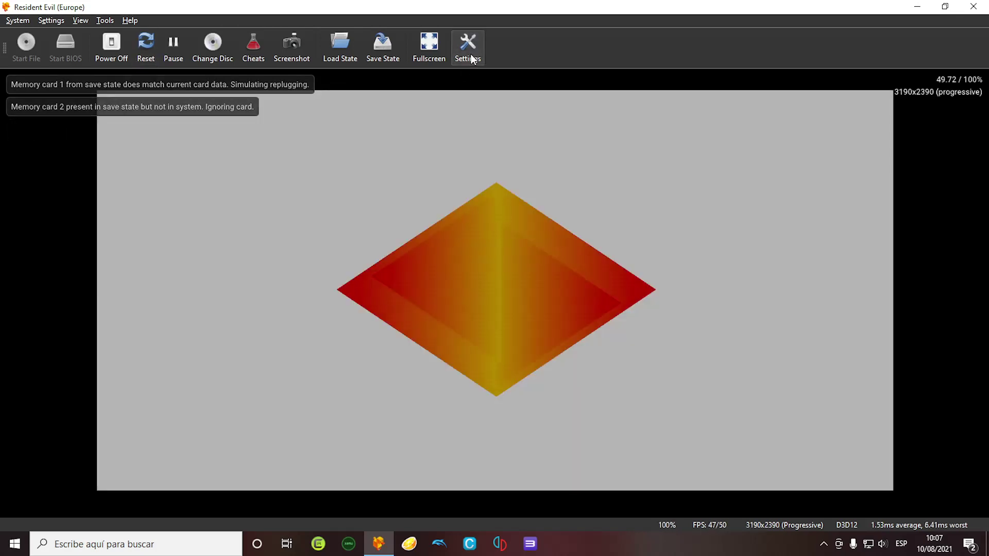
# - In the Memory Card settings, browse for Memory Card 1's shared card image in C: > Gamer > DuckStation > memcards
pyautogui.click(470, 53)
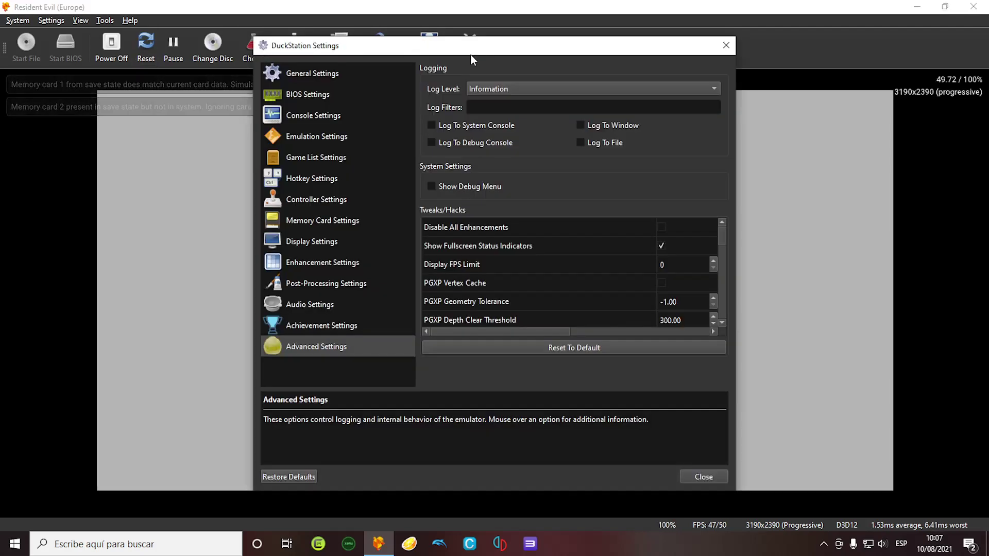
pyautogui.click(324, 224)
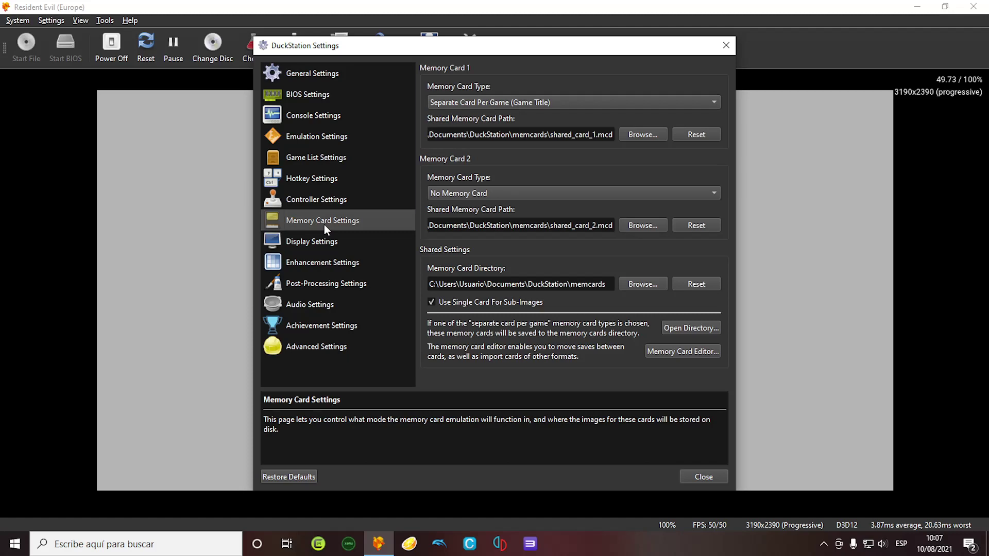
pyautogui.click(639, 134)
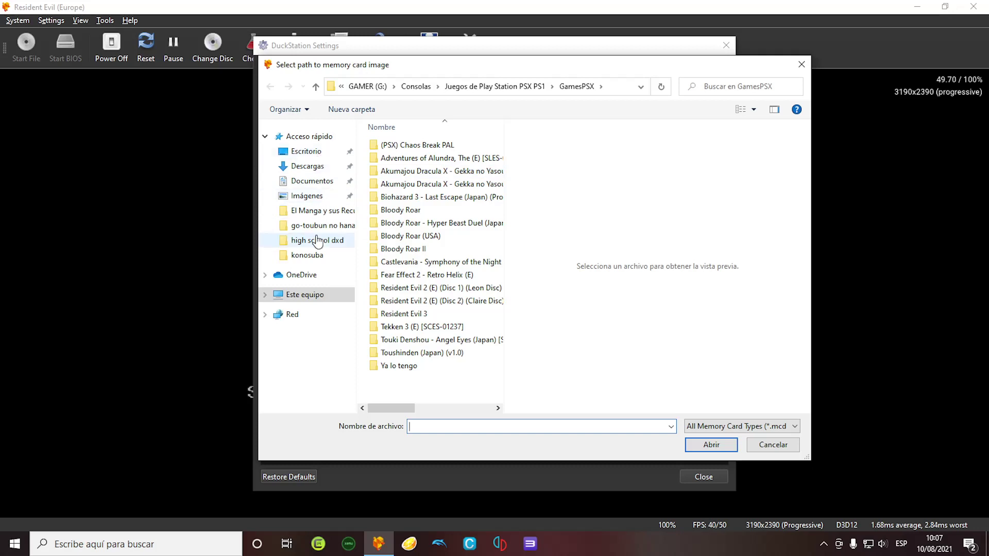
pyautogui.click(312, 295)
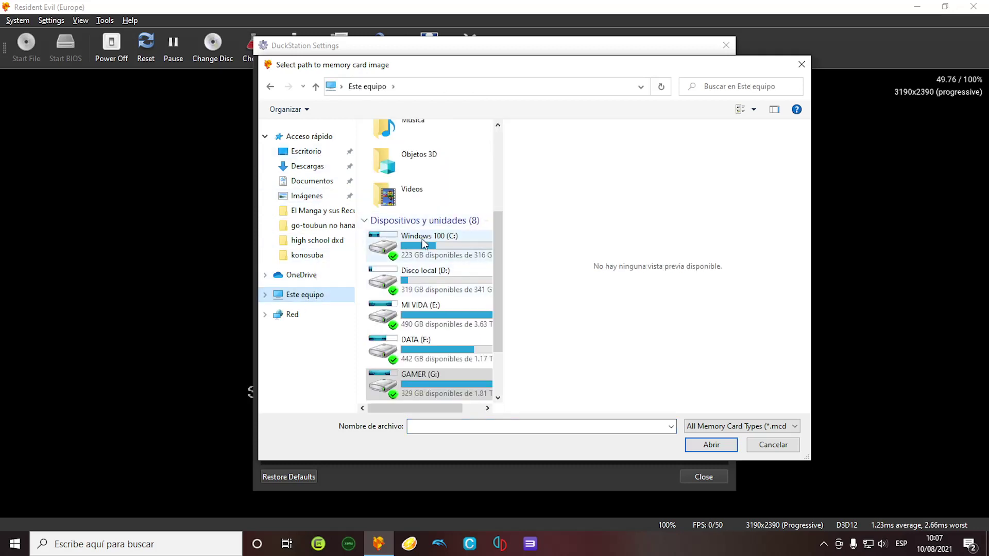
pyautogui.doubleClick(423, 235)
pyautogui.click(402, 186)
pyautogui.doubleClick(402, 187)
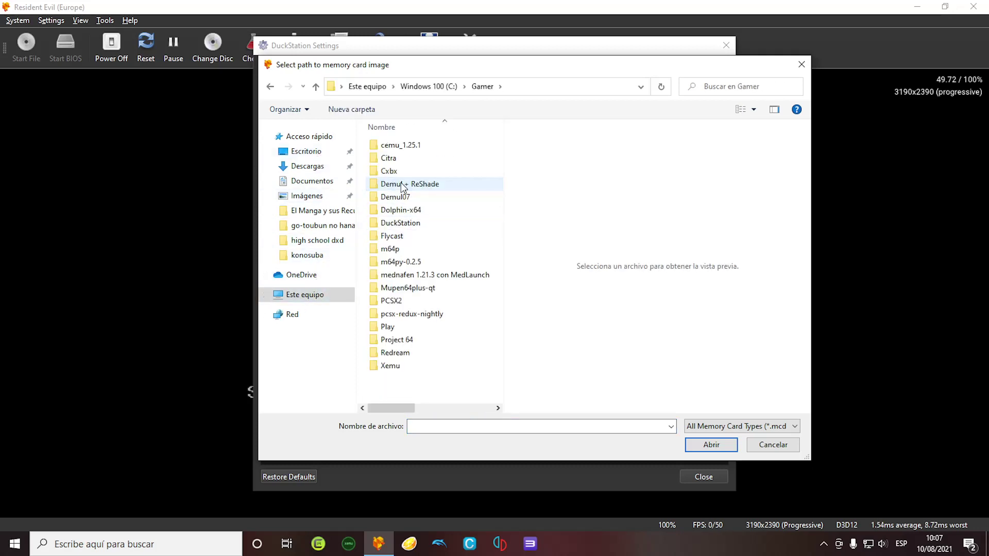
pyautogui.doubleClick(401, 223)
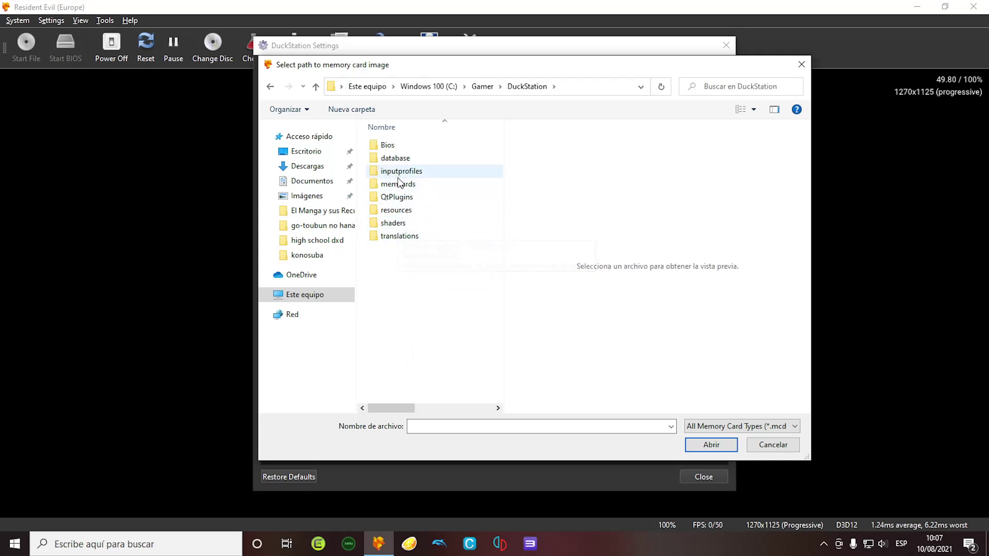
pyautogui.doubleClick(397, 183)
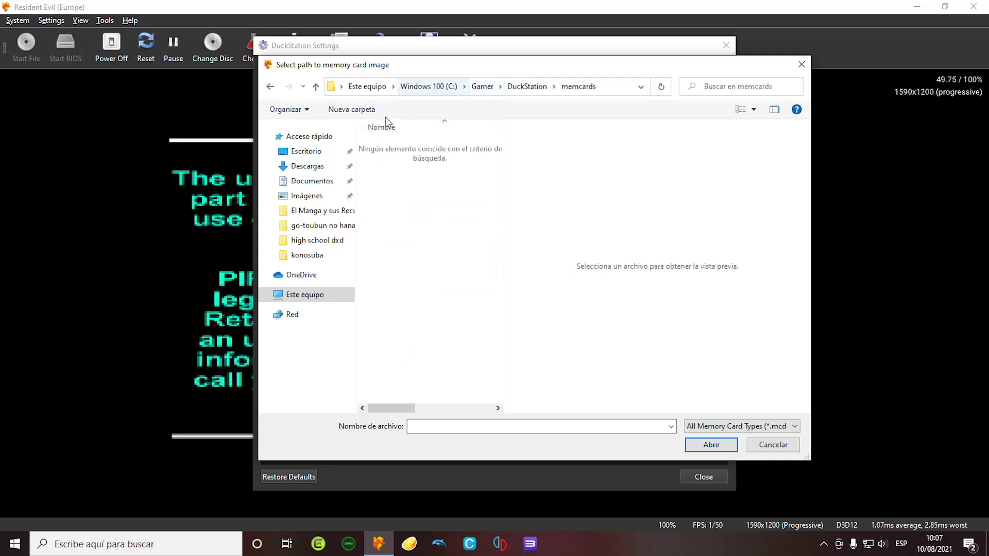
# - Look for the memory card file in Documents > DuckStation > memcards, then leave the file selection and settings without choosing one
pyautogui.click(322, 180)
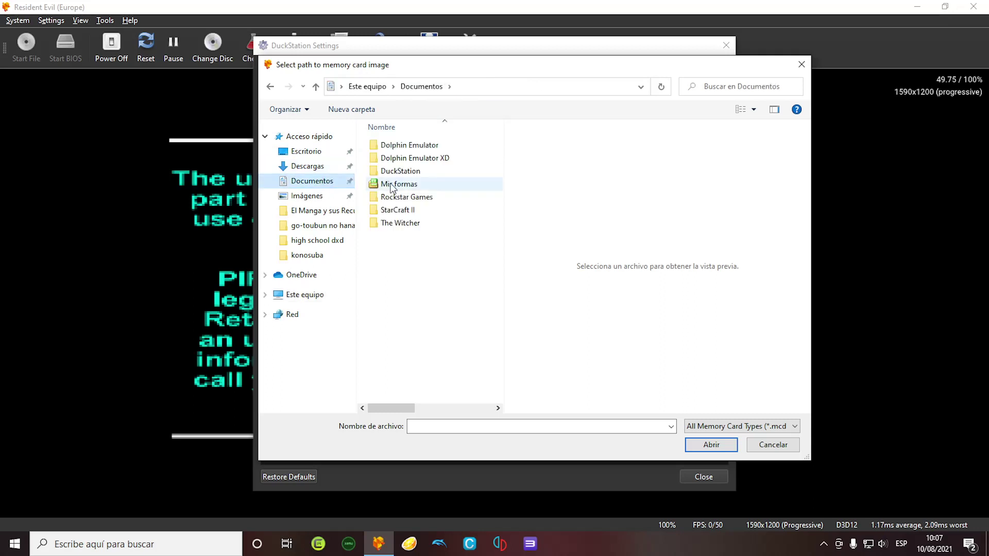
pyautogui.doubleClick(401, 171)
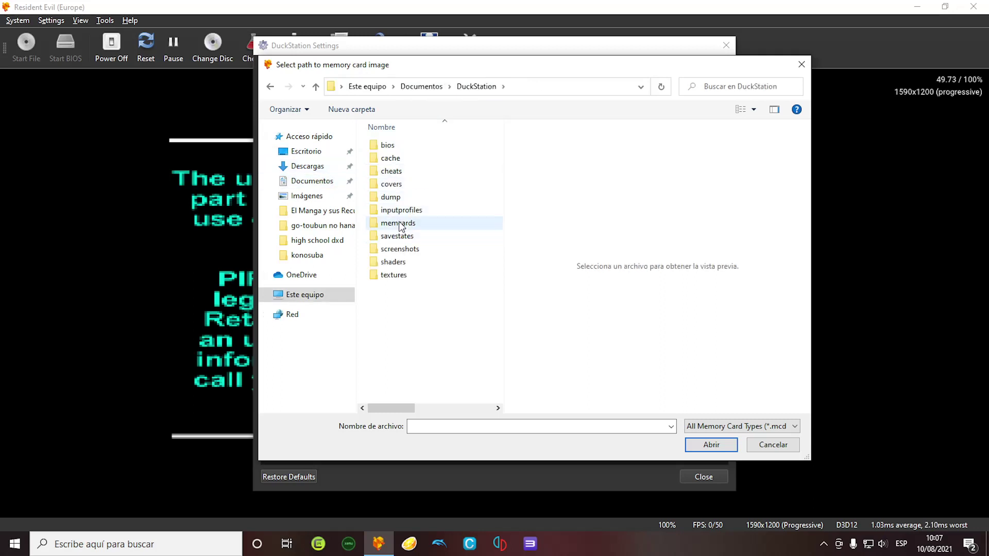
pyautogui.doubleClick(404, 223)
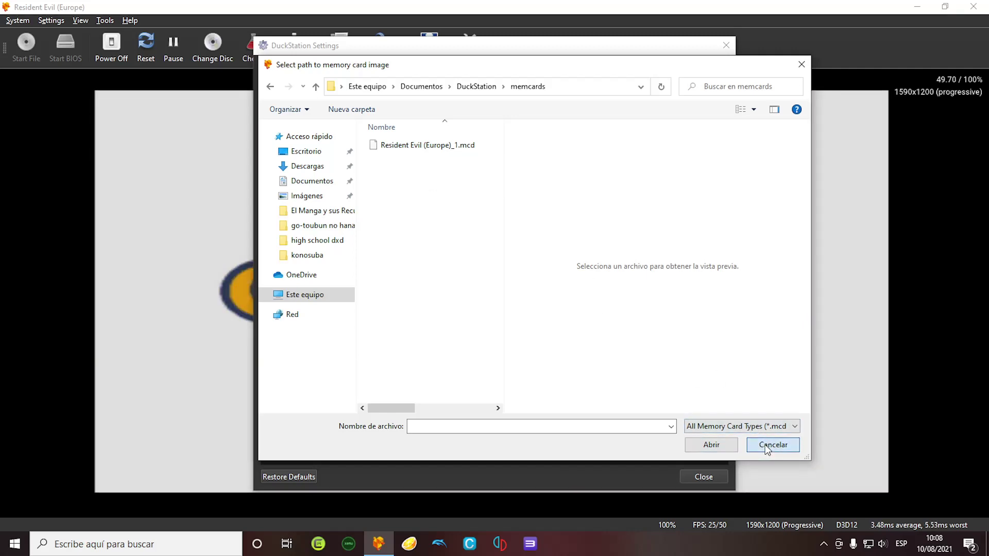
pyautogui.click(770, 445)
pyautogui.click(704, 477)
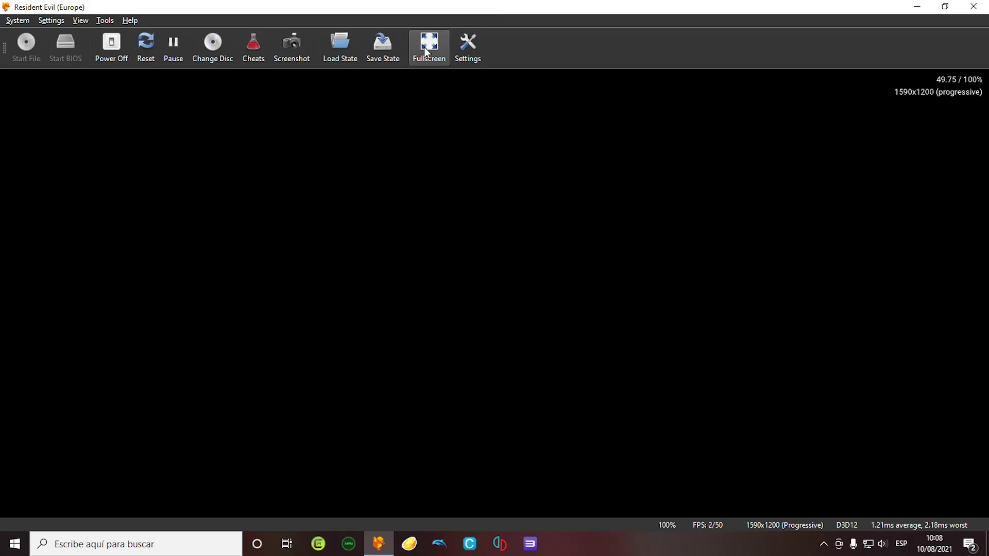
# - Run Resident Evil in fullscreen up to its main menu, then stop the emulation
pyautogui.click(427, 46)
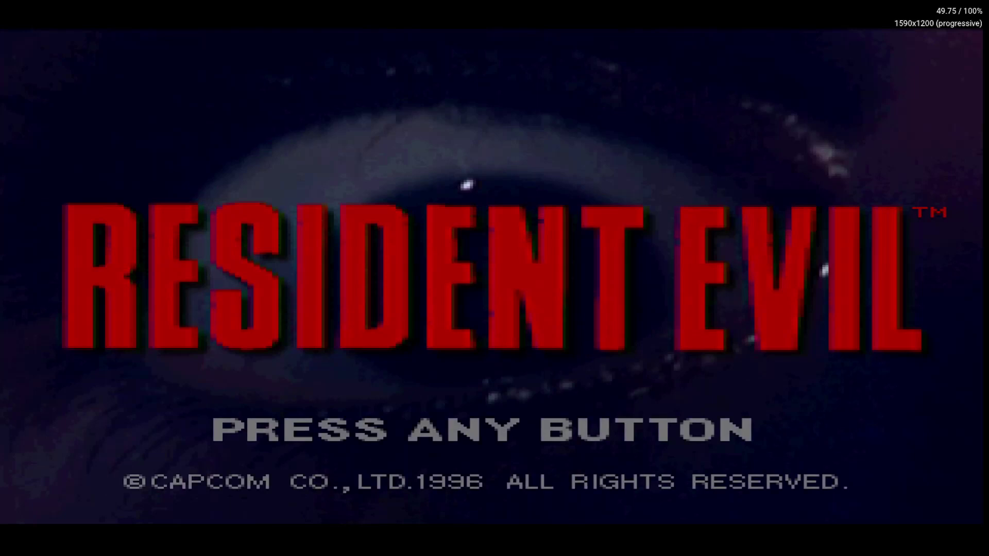
pyautogui.press('Return')
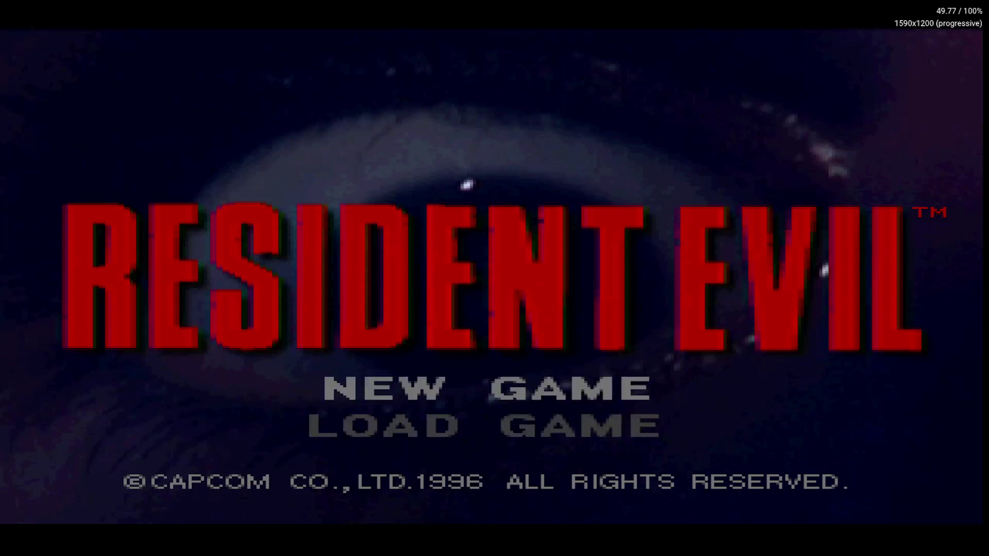
pyautogui.press('Escape')
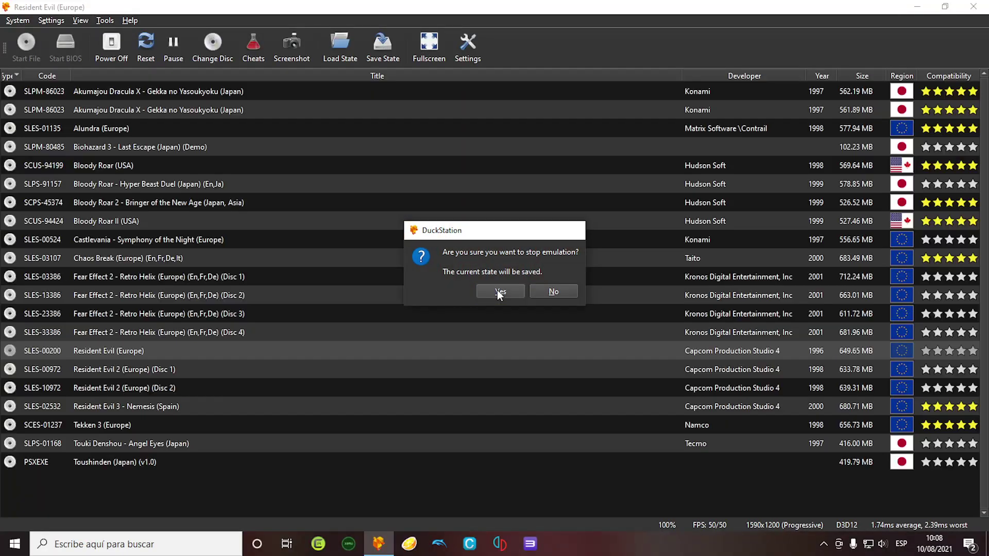
pyautogui.click(497, 291)
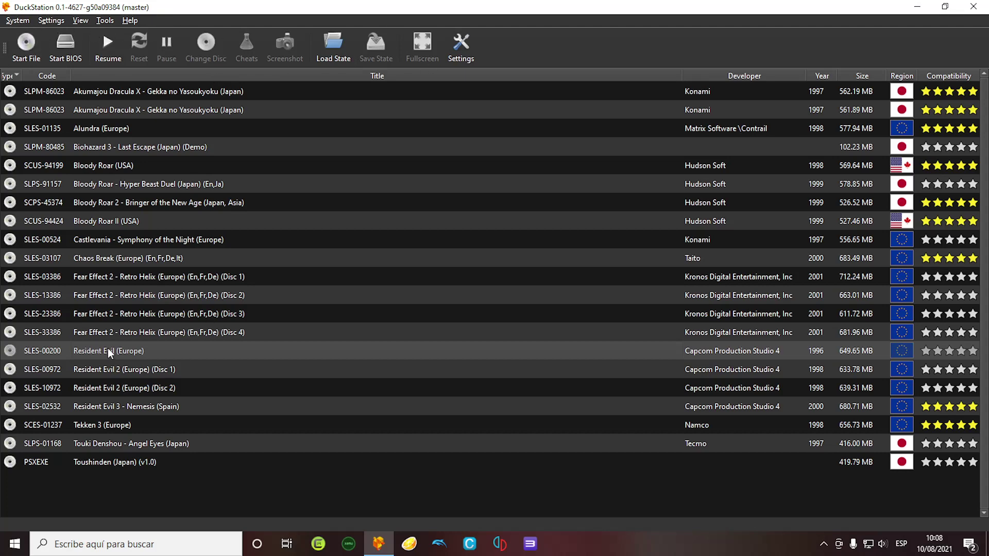
# - Relaunch Resident Evil (Europe) and examine the slots offered for saving and loading states
pyautogui.doubleClick(150, 351)
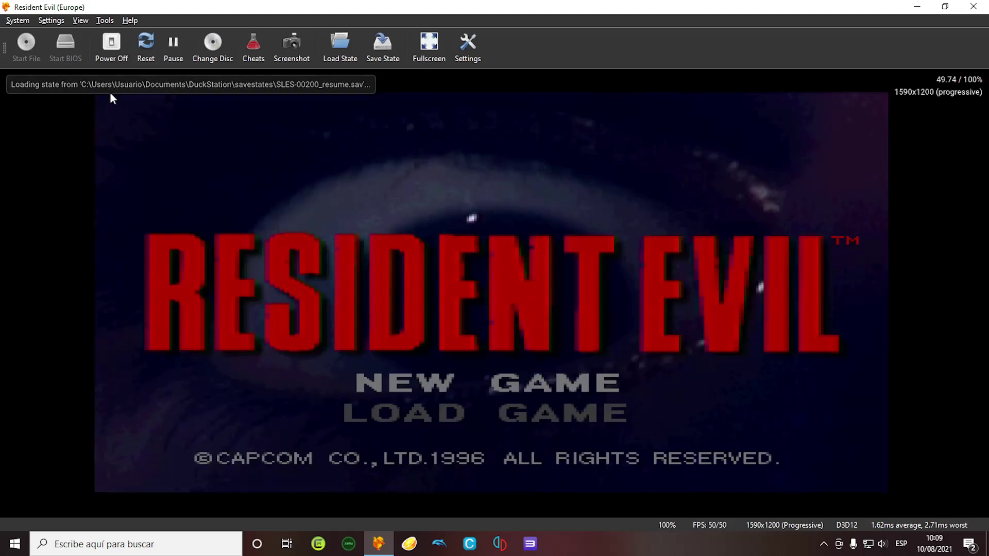
pyautogui.click(19, 21)
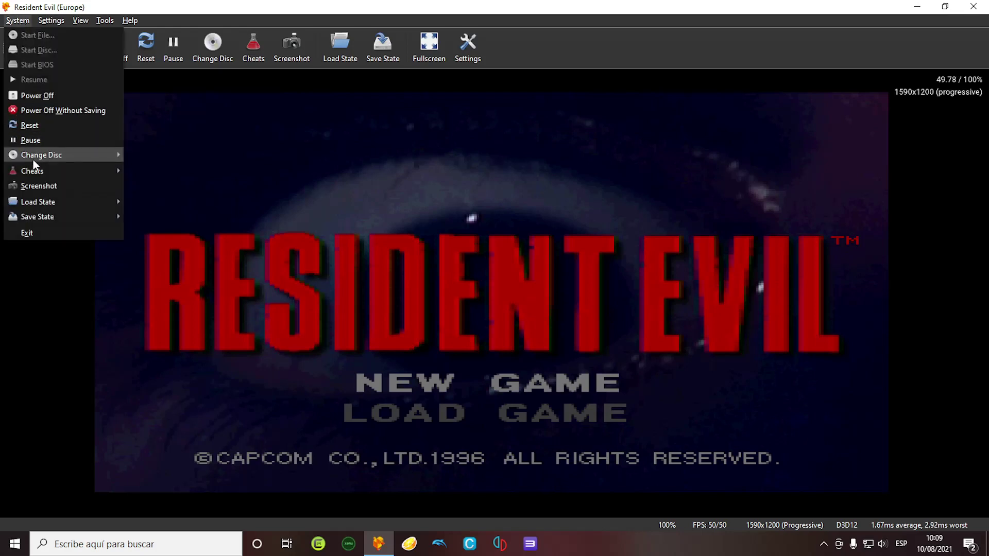
pyautogui.moveTo(116, 216)
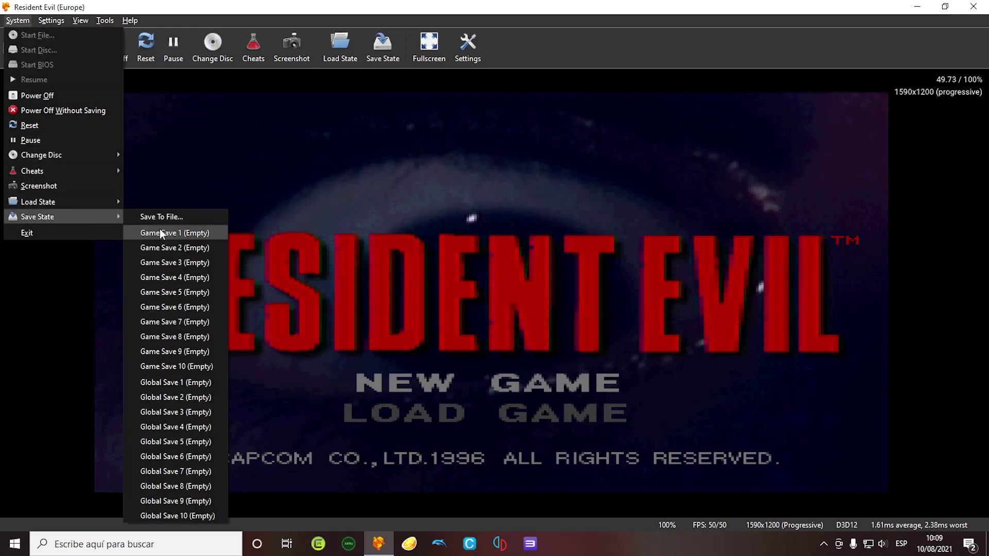
pyautogui.moveTo(67, 199)
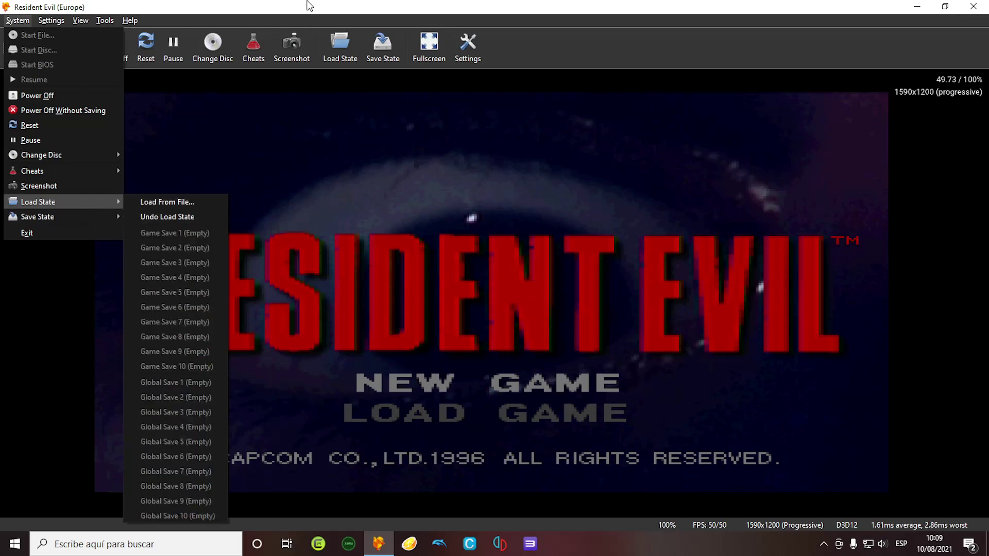
# - Leave the state slot lists without picking one and power off the game
pyautogui.press('Escape')
pyautogui.press('Escape')
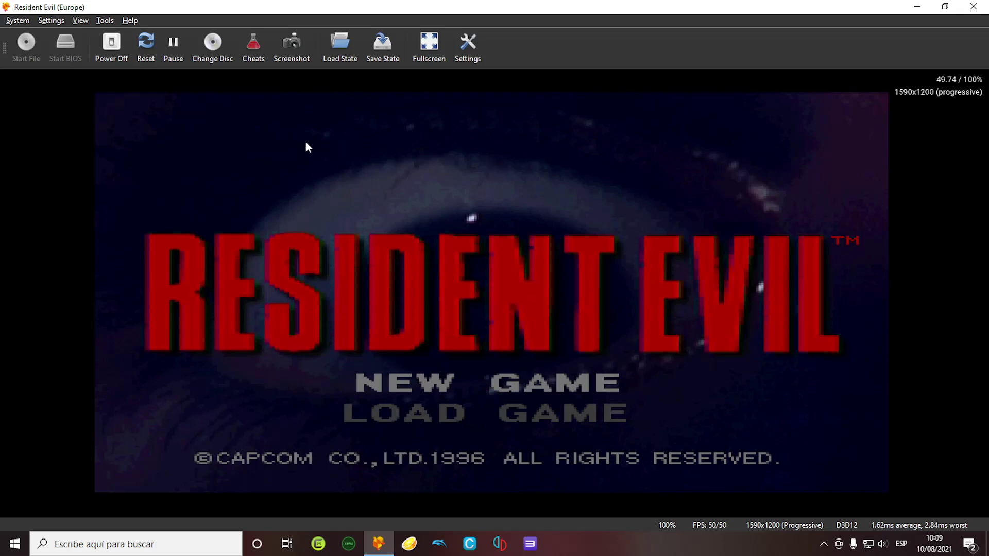
pyautogui.click(100, 47)
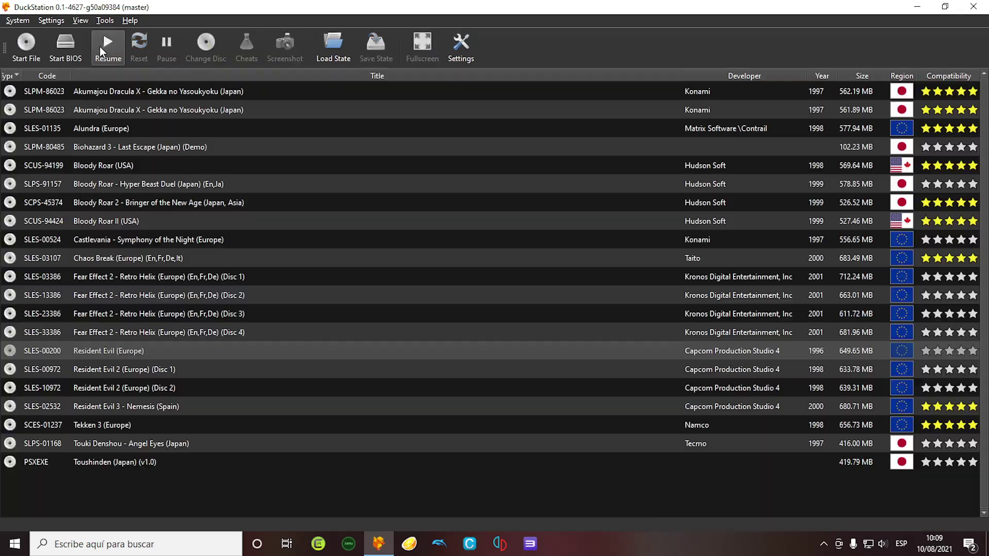